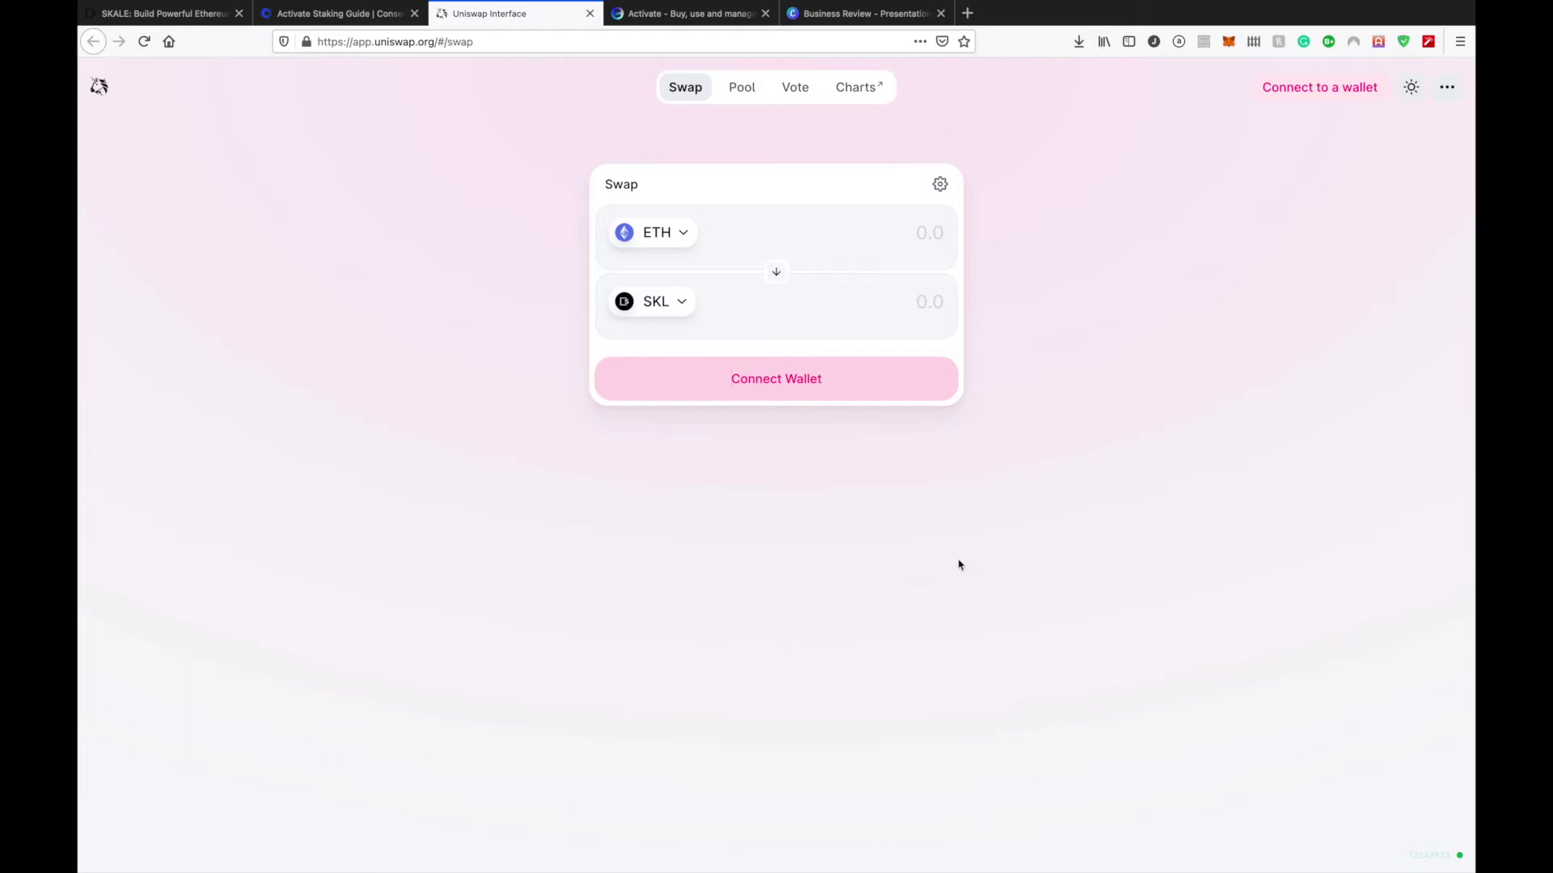
Connect Account 2 of the MetaMask wallet to Uniswap and return to the swap page.
{"action": "key", "text": "Tab"}
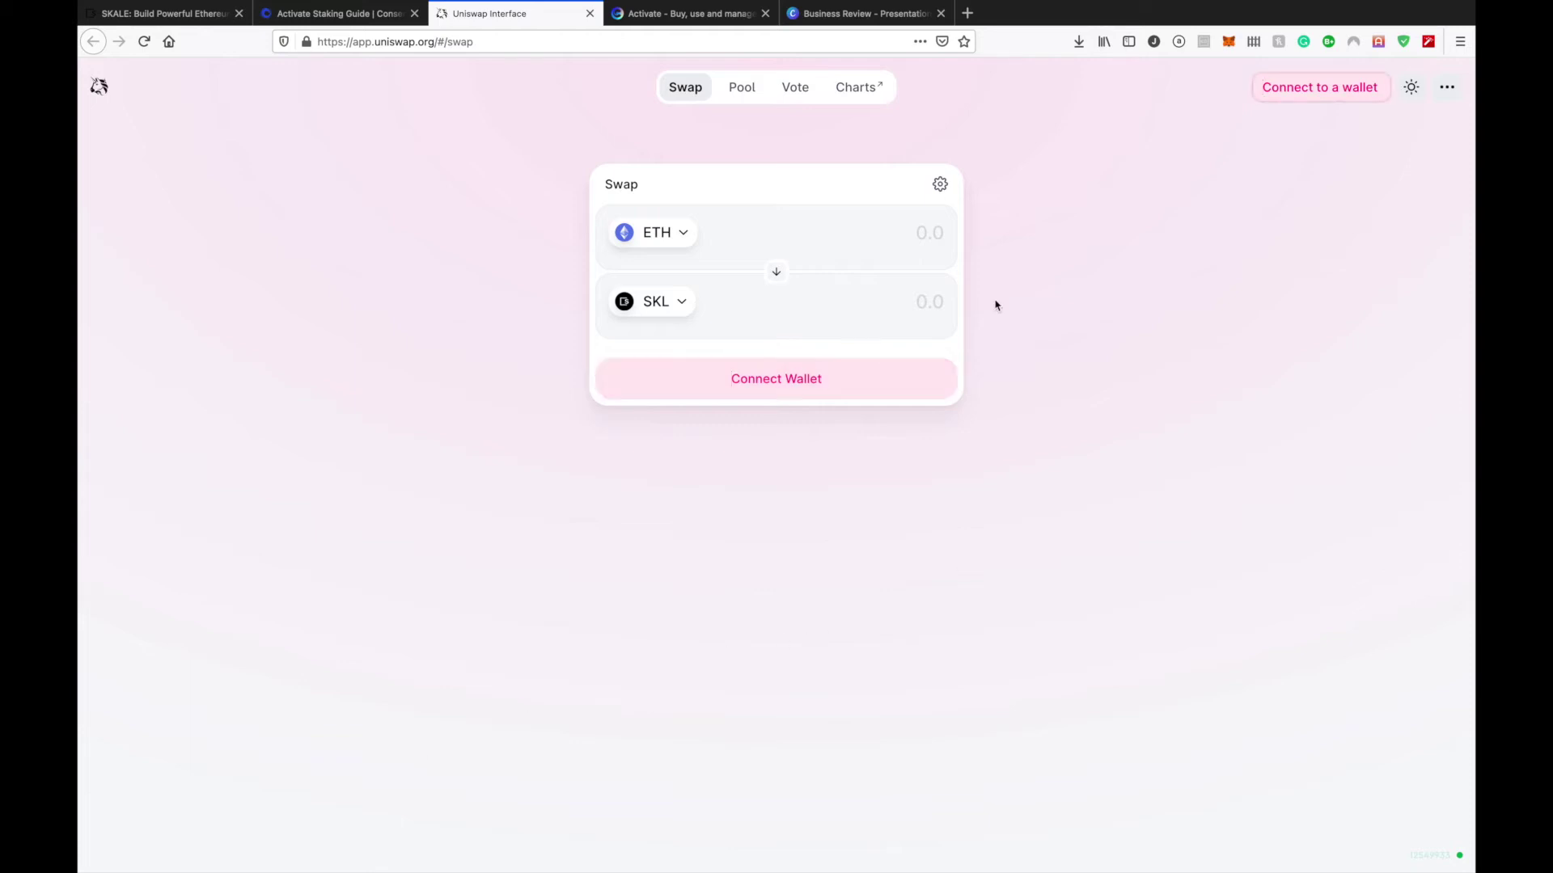
{"action": "left_click", "coordinate": [1282, 93]}
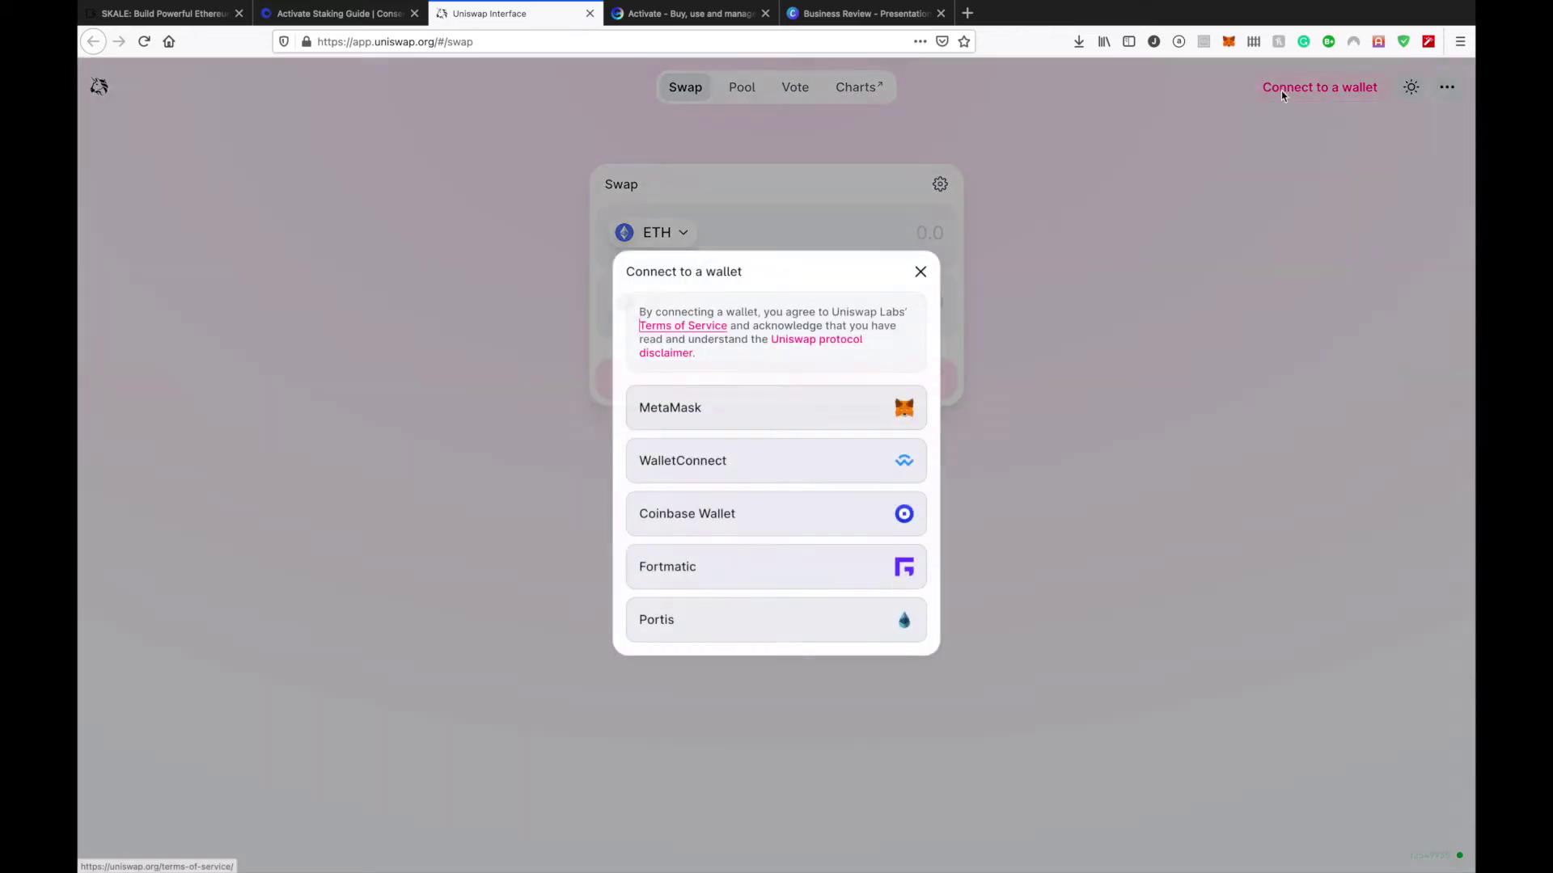
{"action": "left_click", "coordinate": [828, 413]}
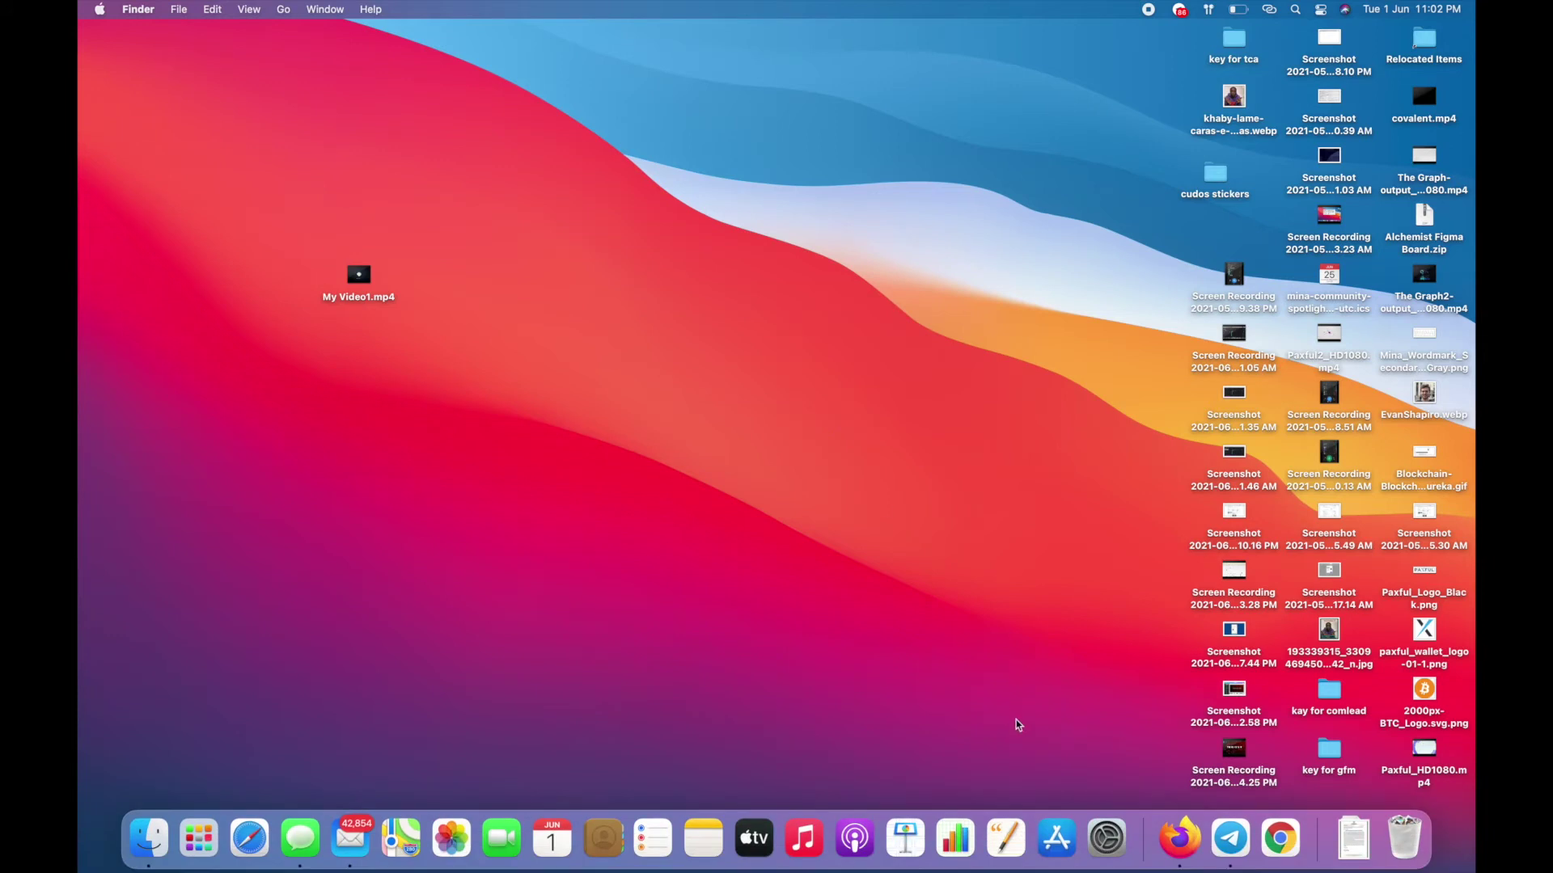
{"action": "left_click", "coordinate": [1180, 839]}
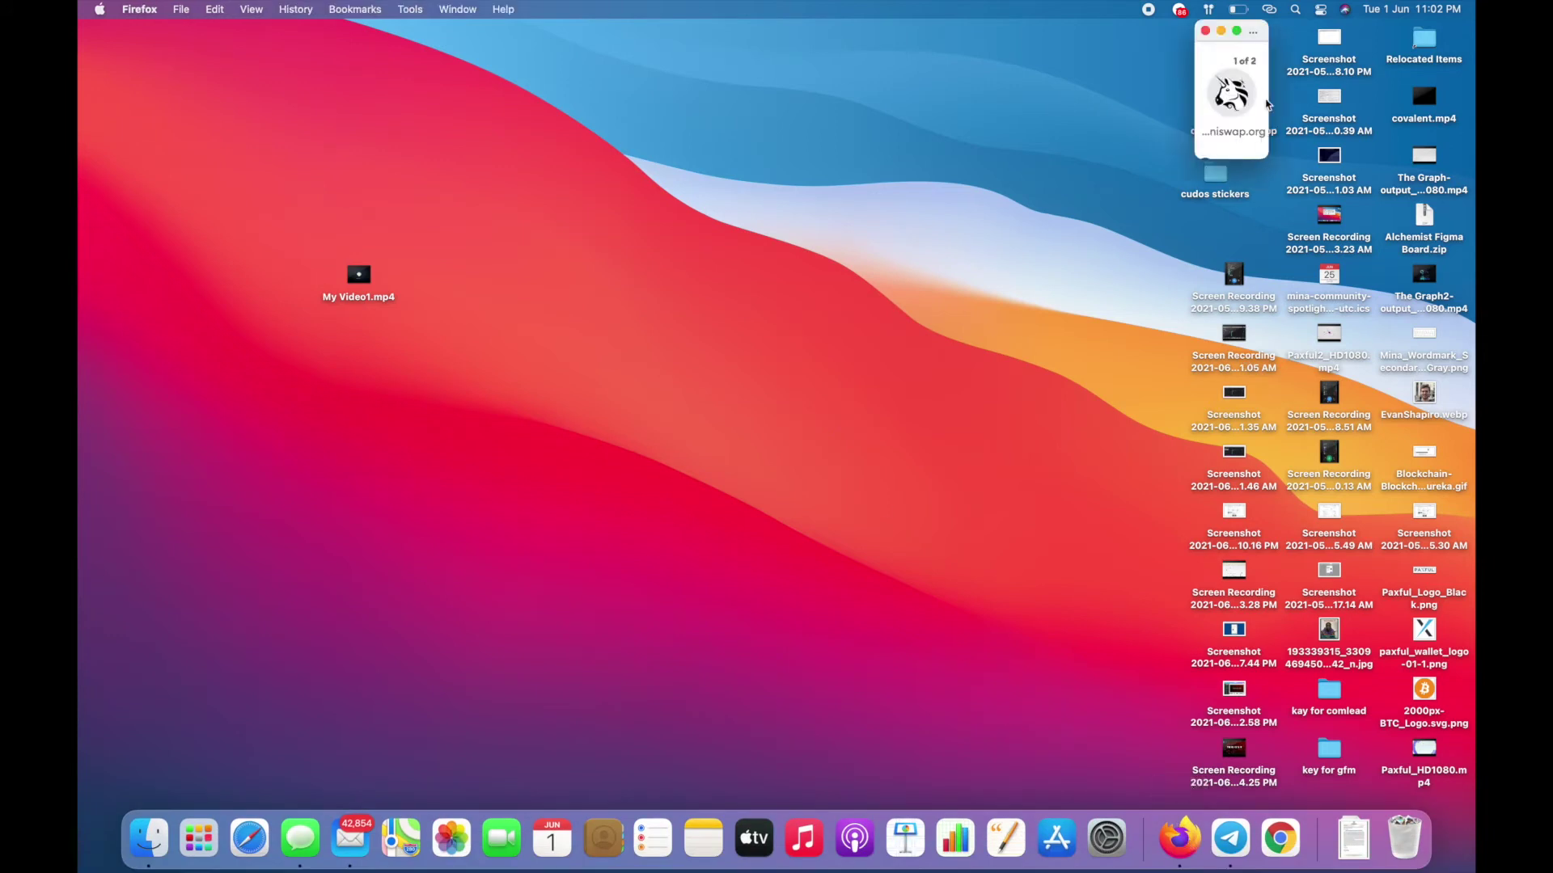
{"action": "left_click", "coordinate": [1236, 30]}
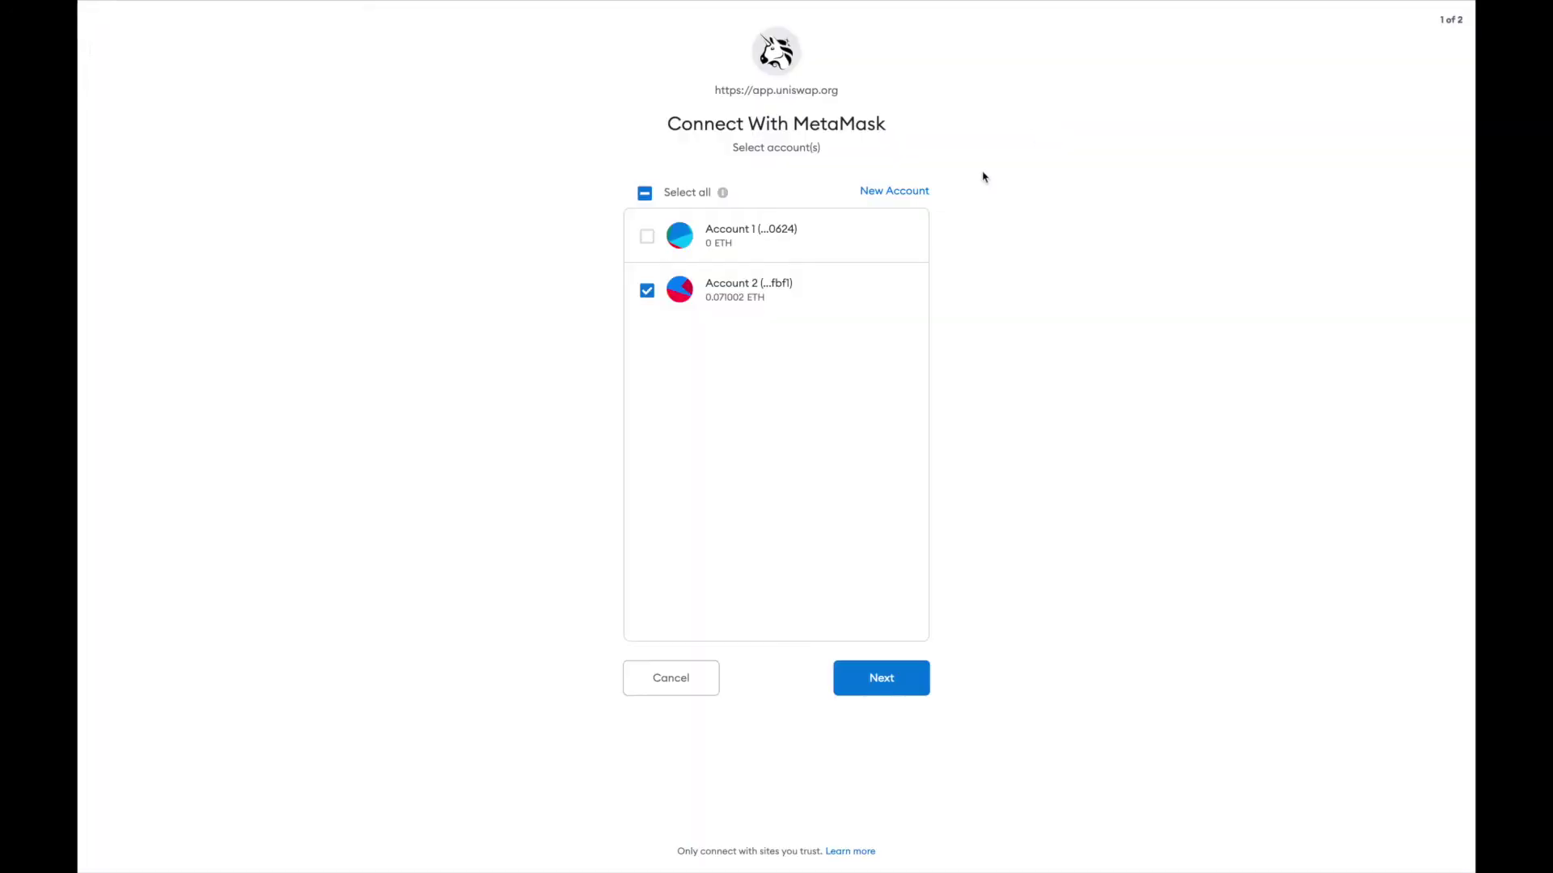
{"action": "left_click", "coordinate": [768, 305]}
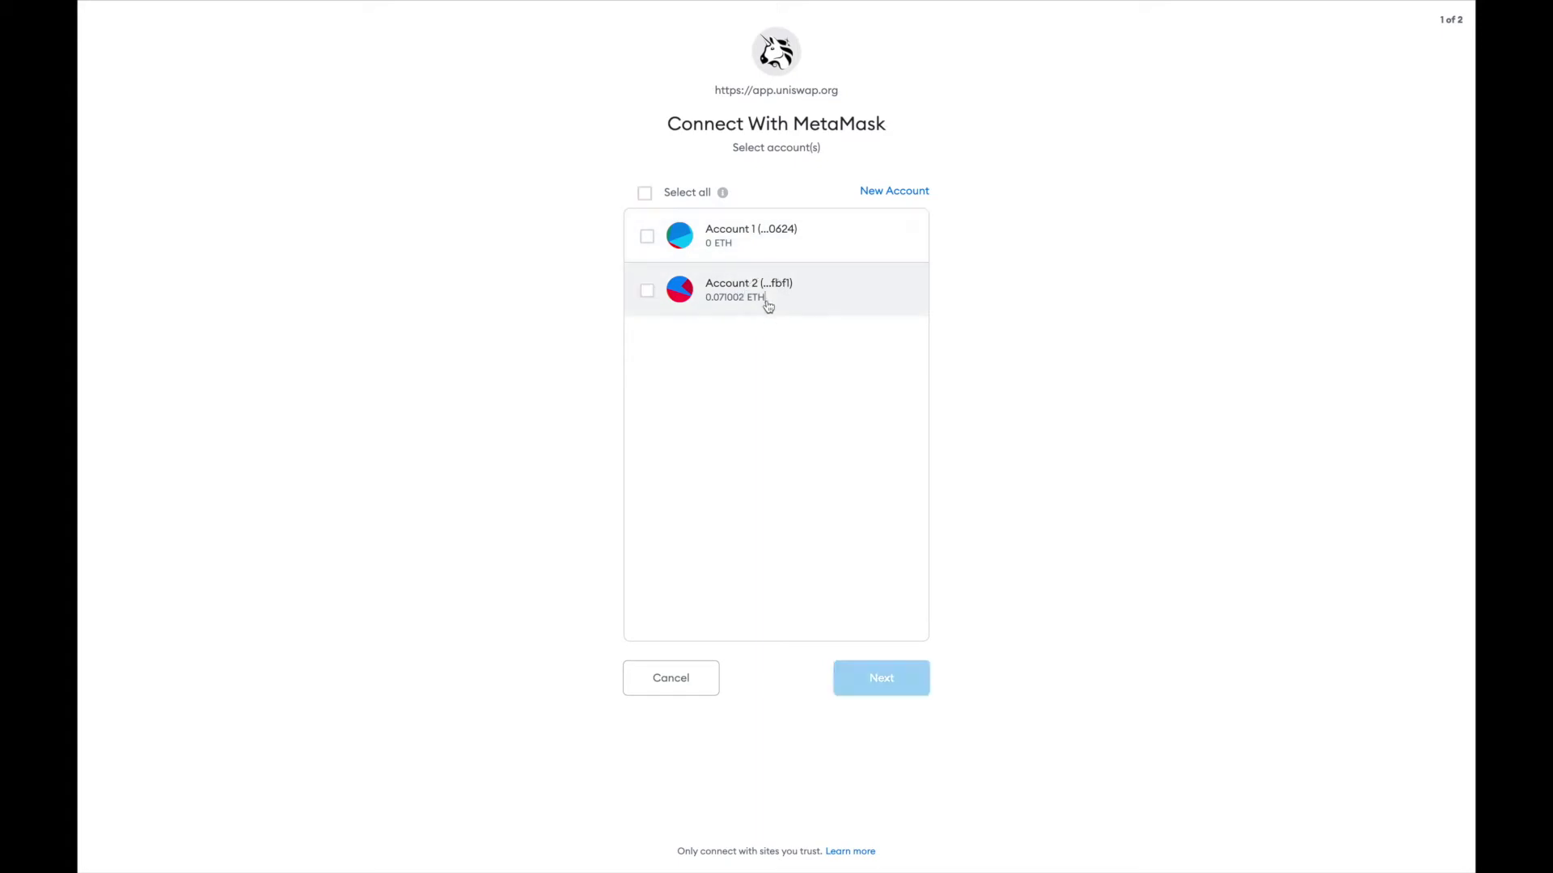
{"action": "left_click", "coordinate": [767, 301]}
{"action": "left_click", "coordinate": [899, 682]}
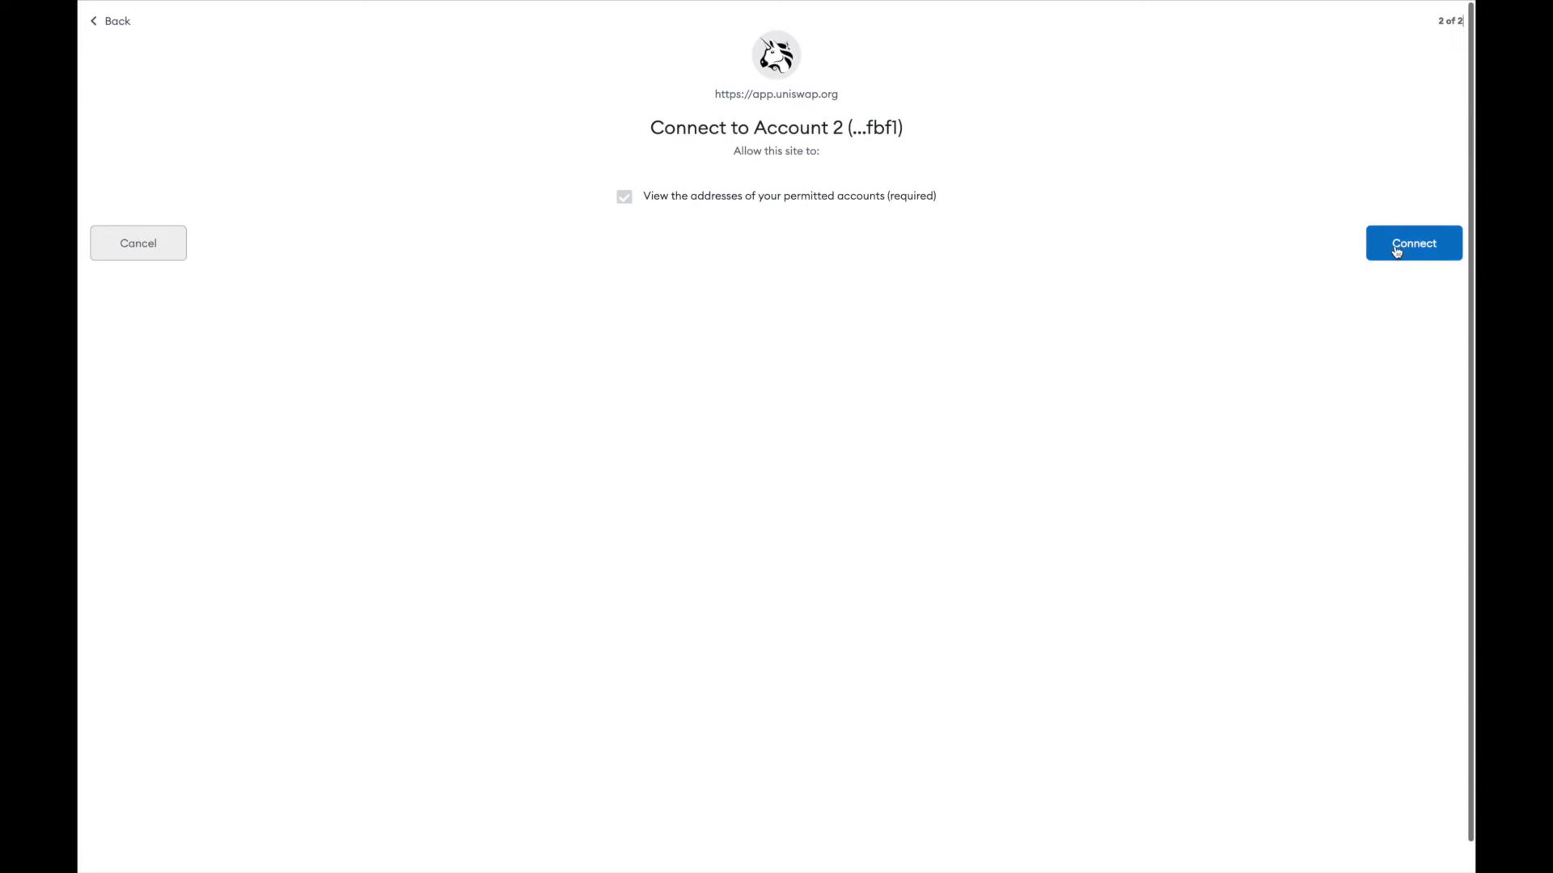
{"action": "left_click", "coordinate": [1397, 251]}
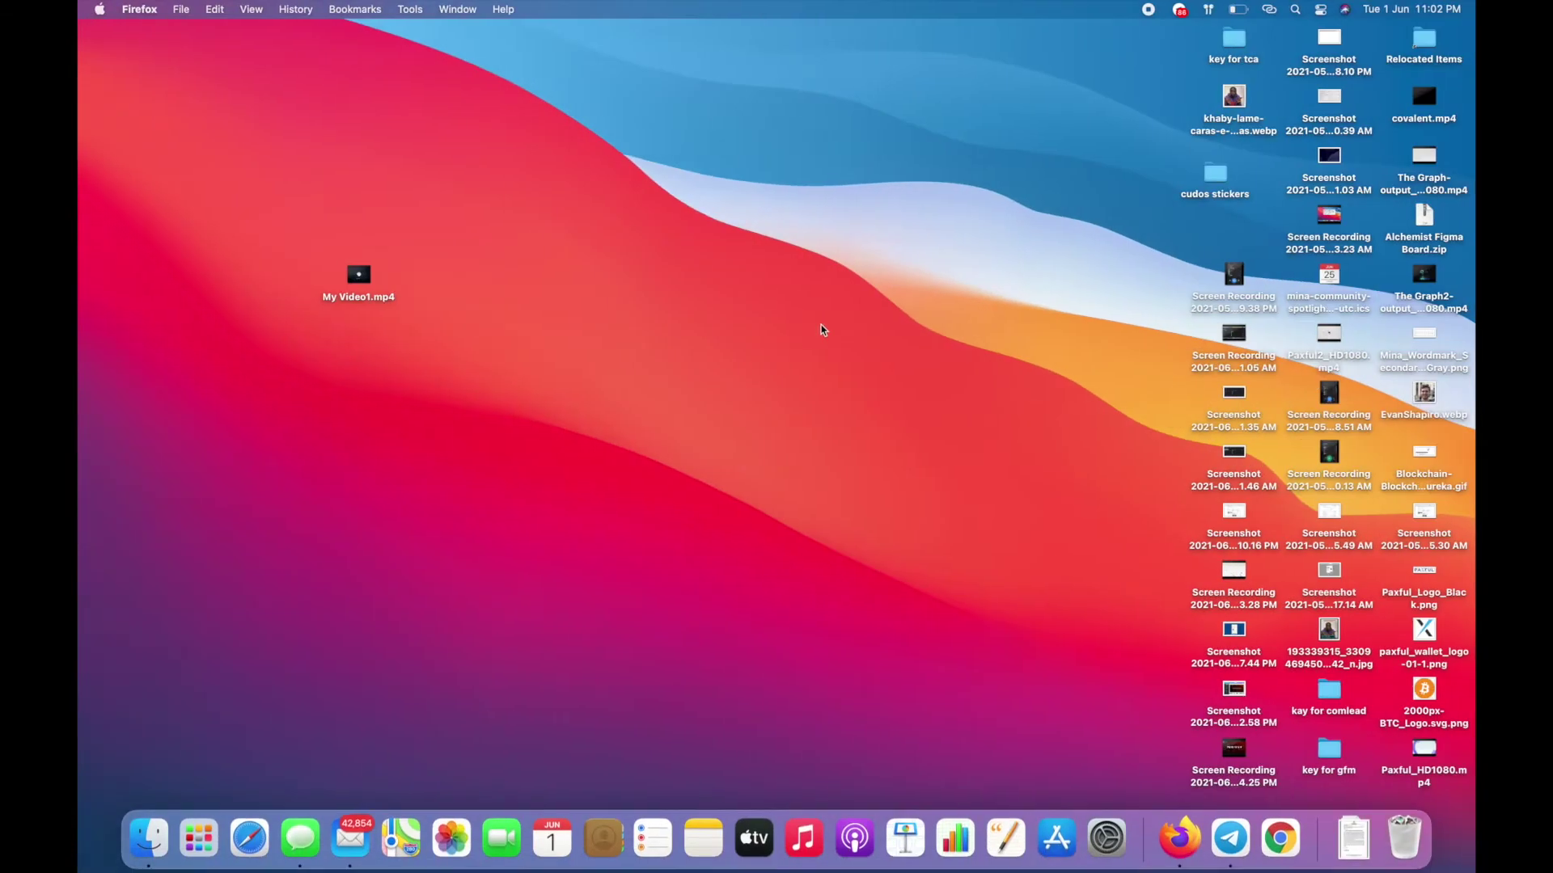
{"action": "left_click", "coordinate": [1179, 838]}
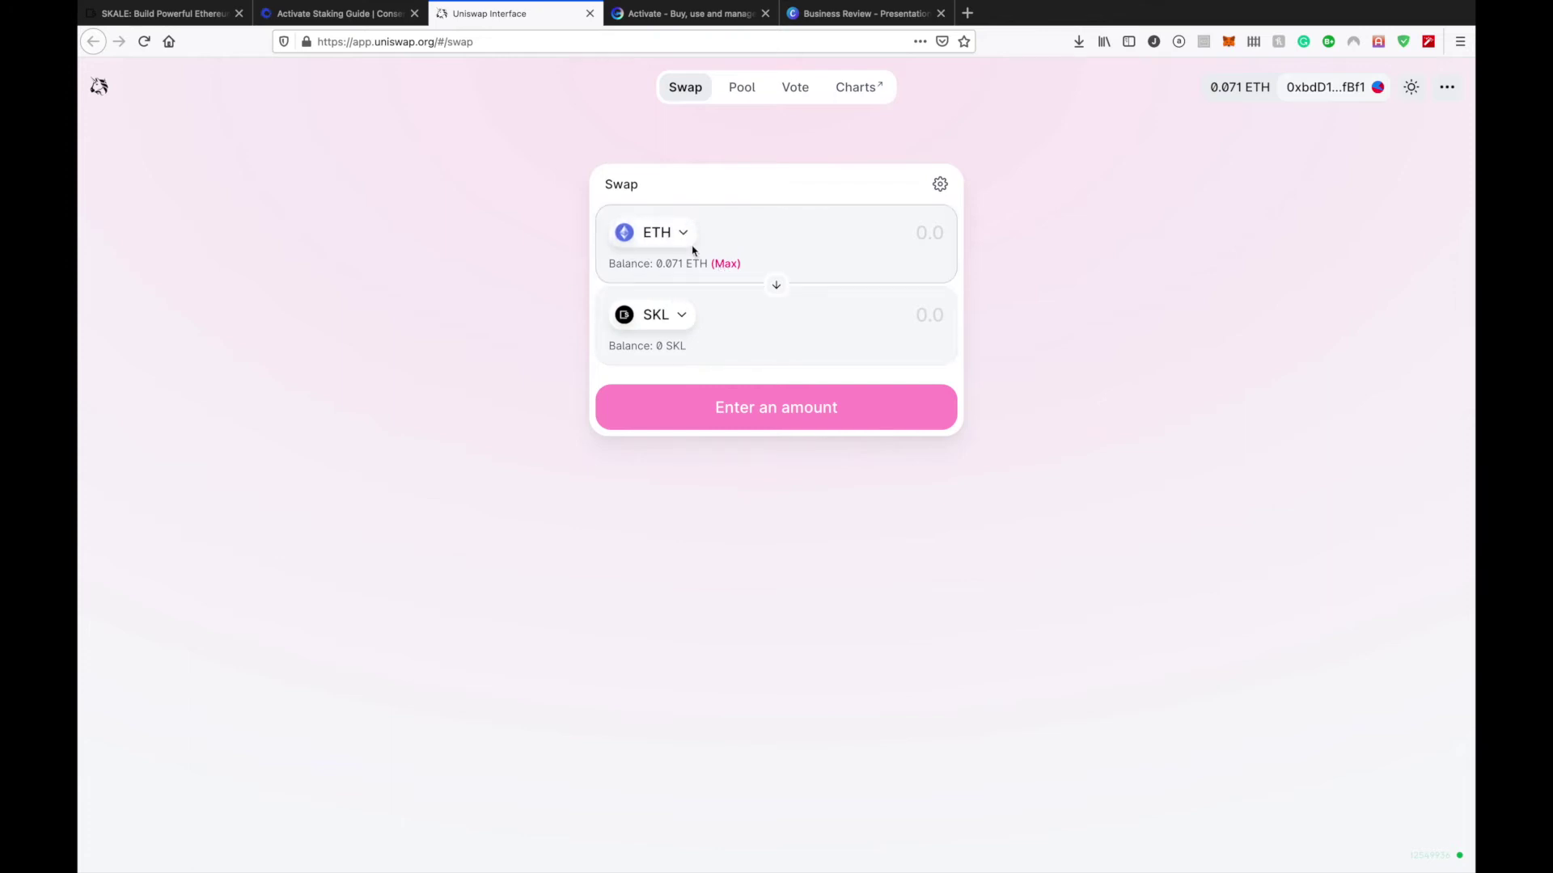
Set the swap to 0.03 ETH for SKL and trade it through Uniswap V2.
{"action": "left_click", "coordinate": [918, 229]}
{"action": "type", "text": "0.03"}
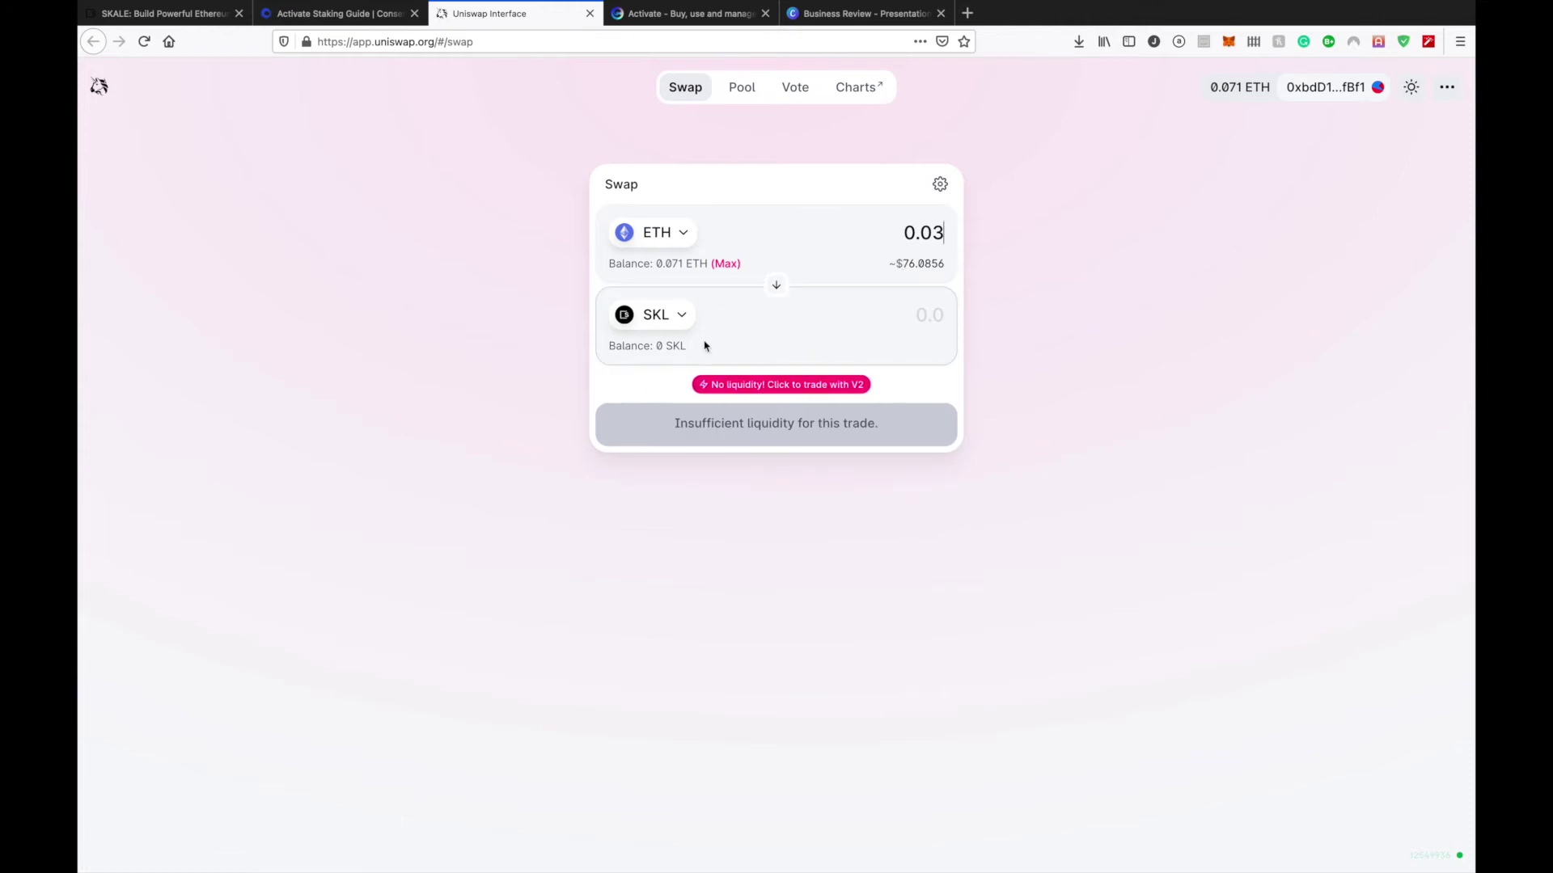
{"action": "left_click", "coordinate": [770, 394]}
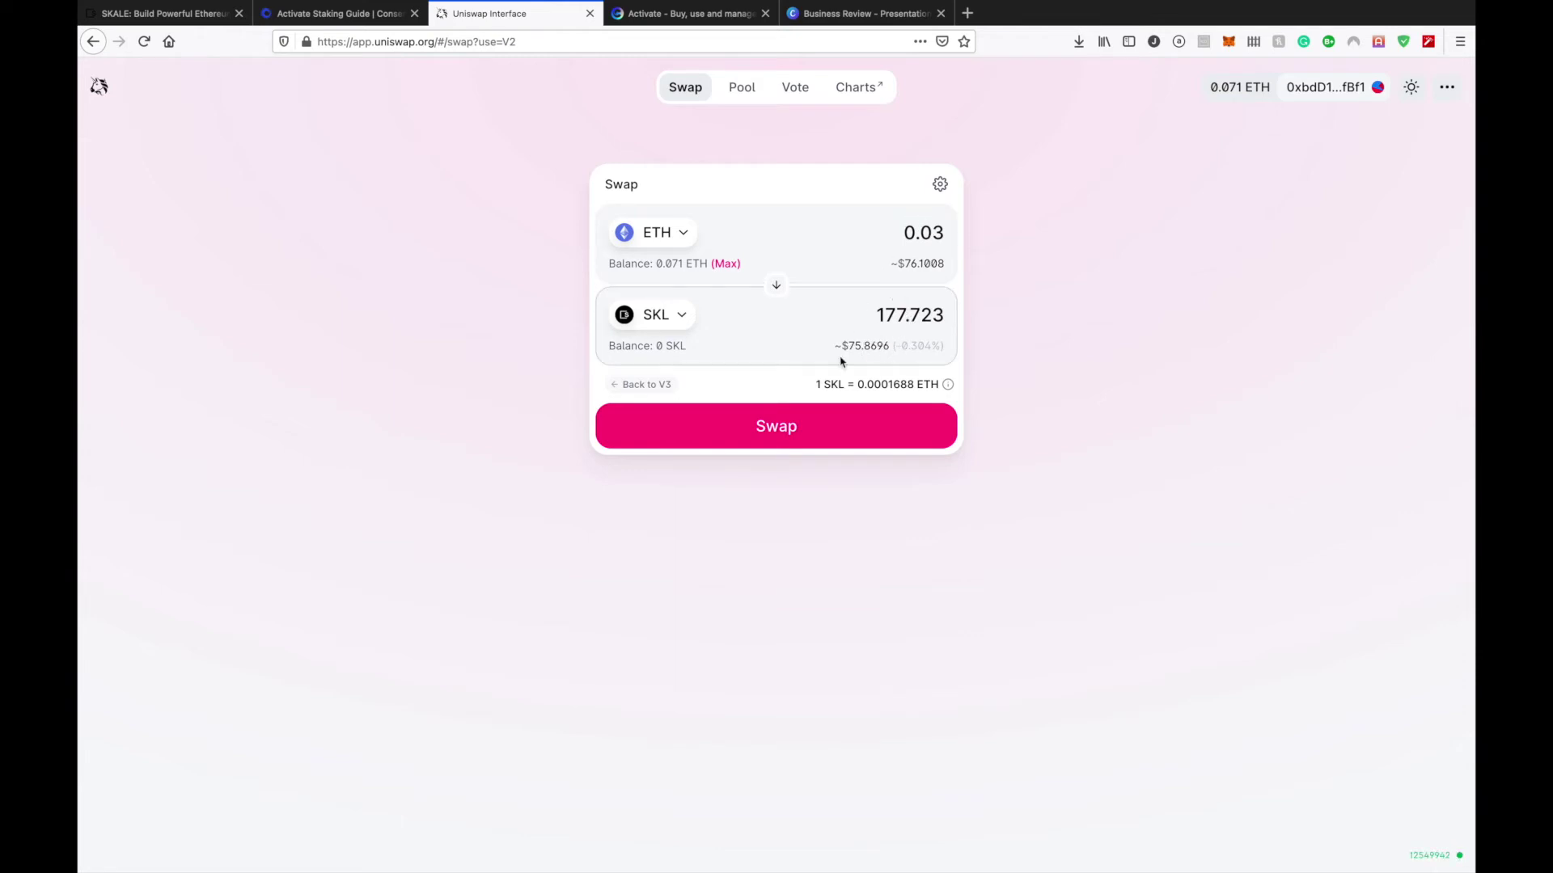
Submit the ETH to SKL swap, approve the transaction in MetaMask, and close the submission notice on Uniswap.
{"action": "left_click", "coordinate": [806, 421]}
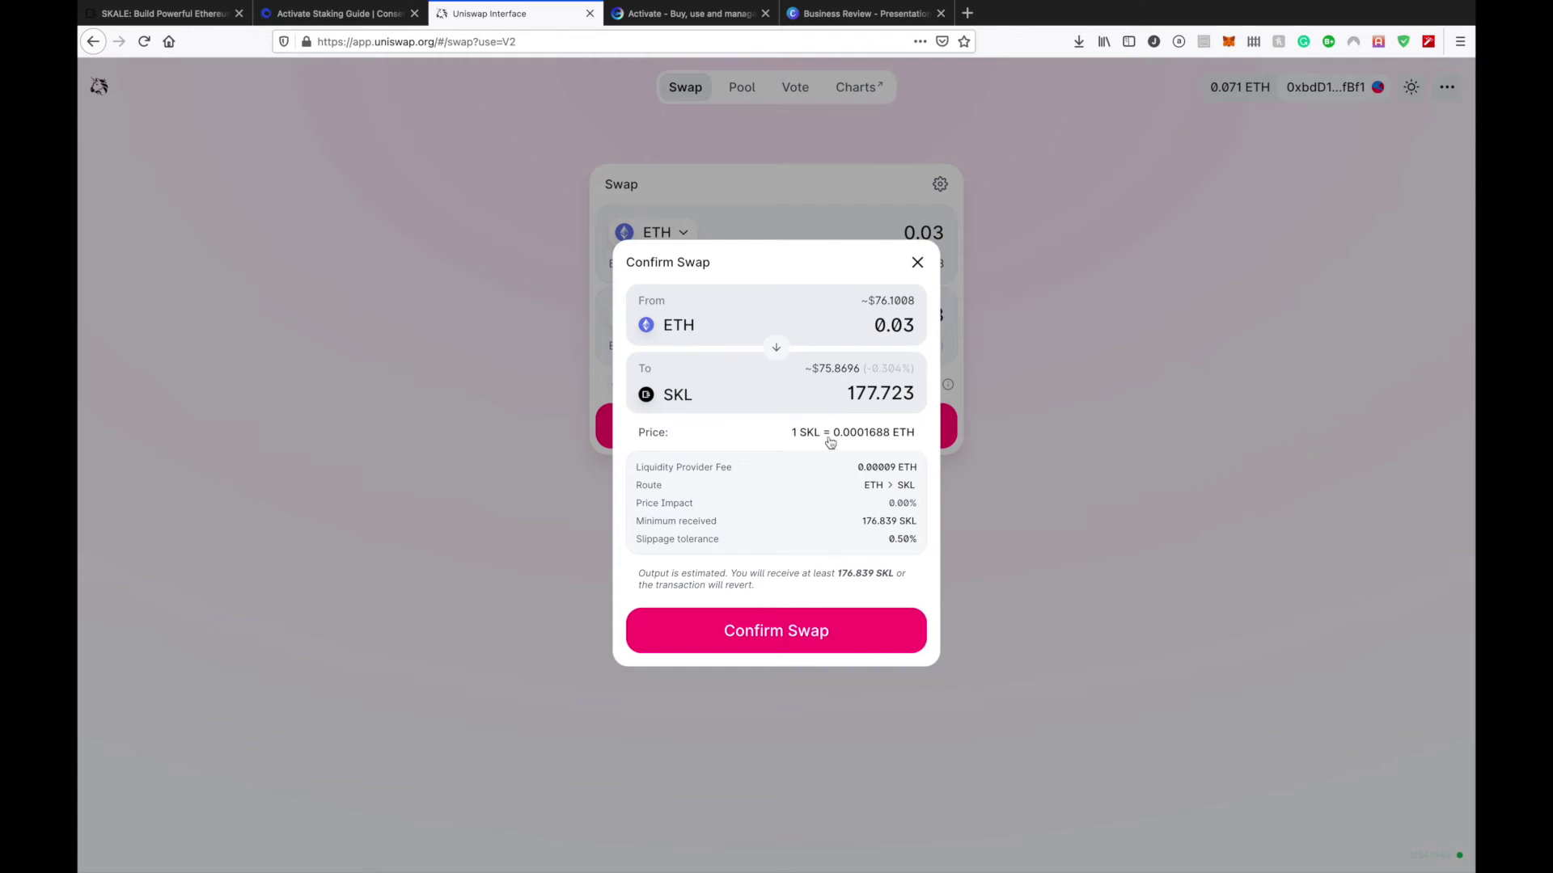
{"action": "left_click", "coordinate": [783, 627]}
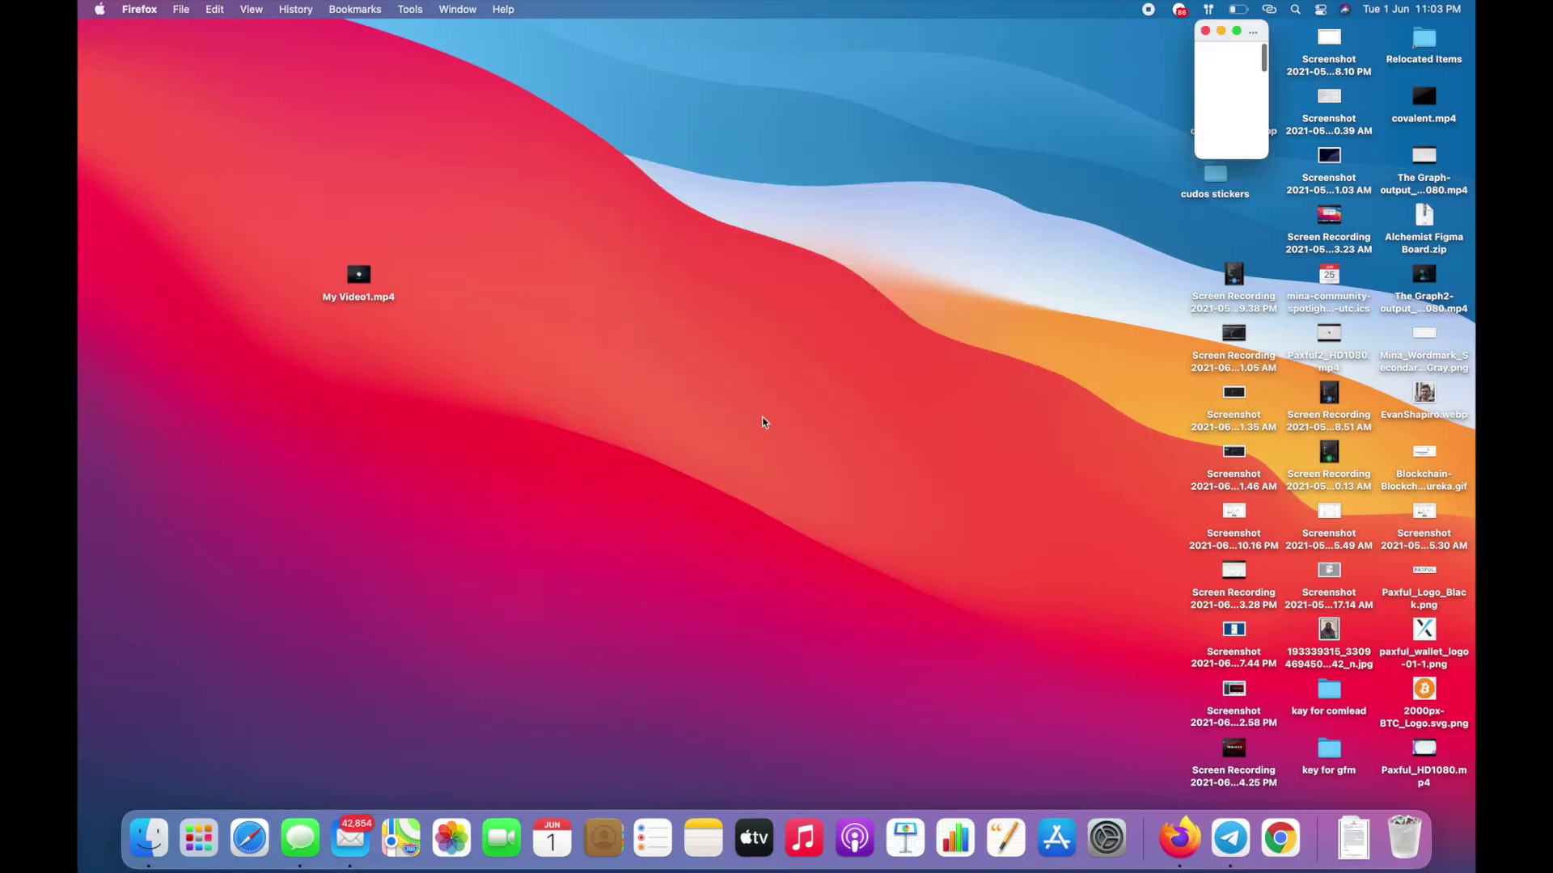
{"action": "left_click", "coordinate": [1237, 33]}
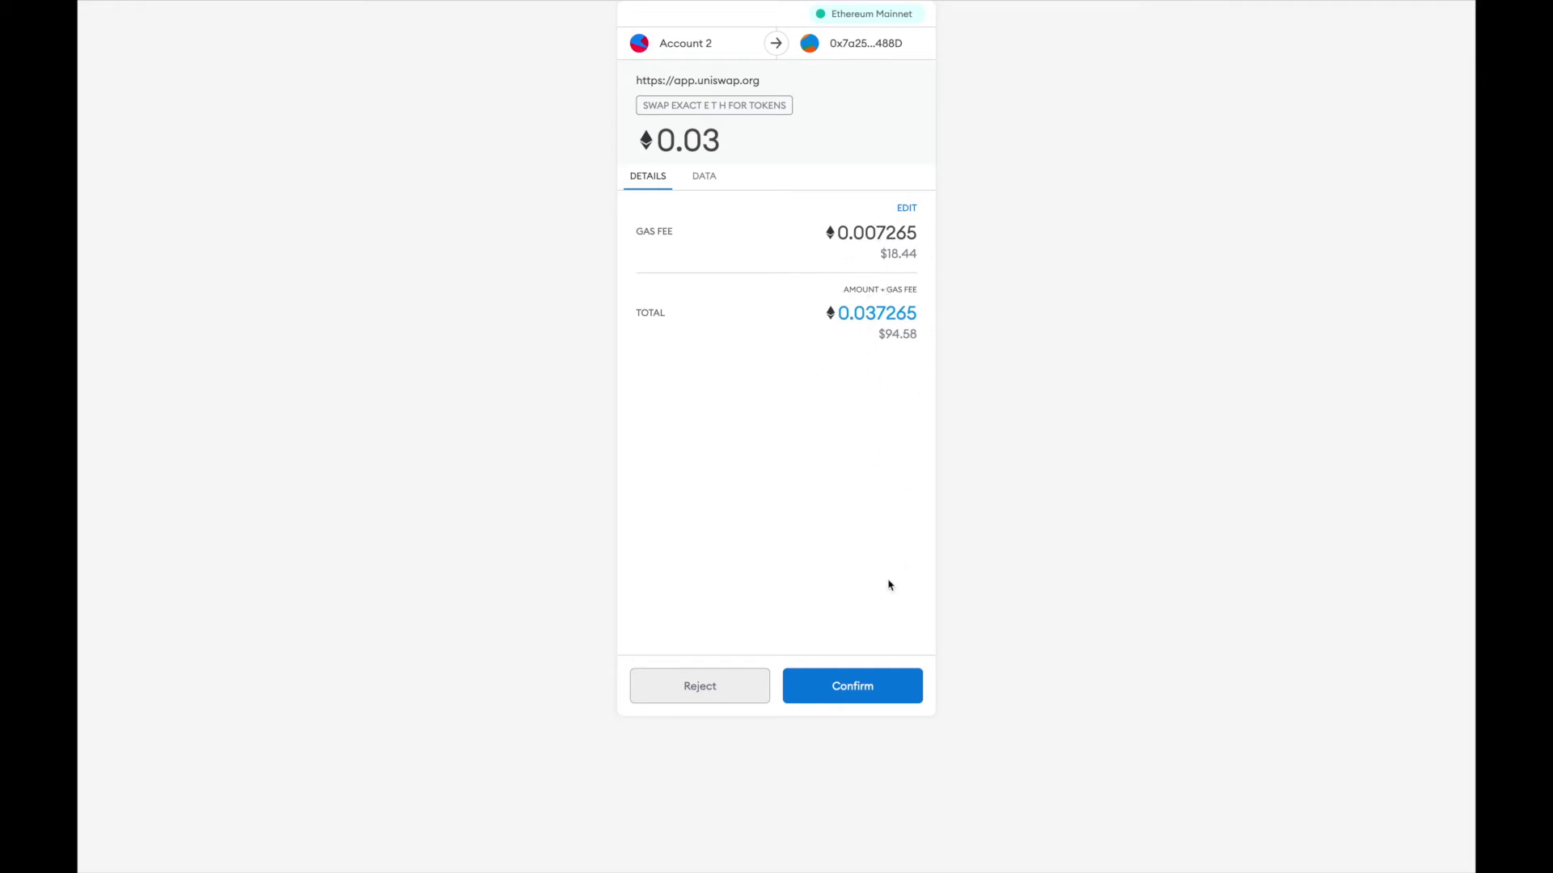
{"action": "left_click", "coordinate": [880, 687]}
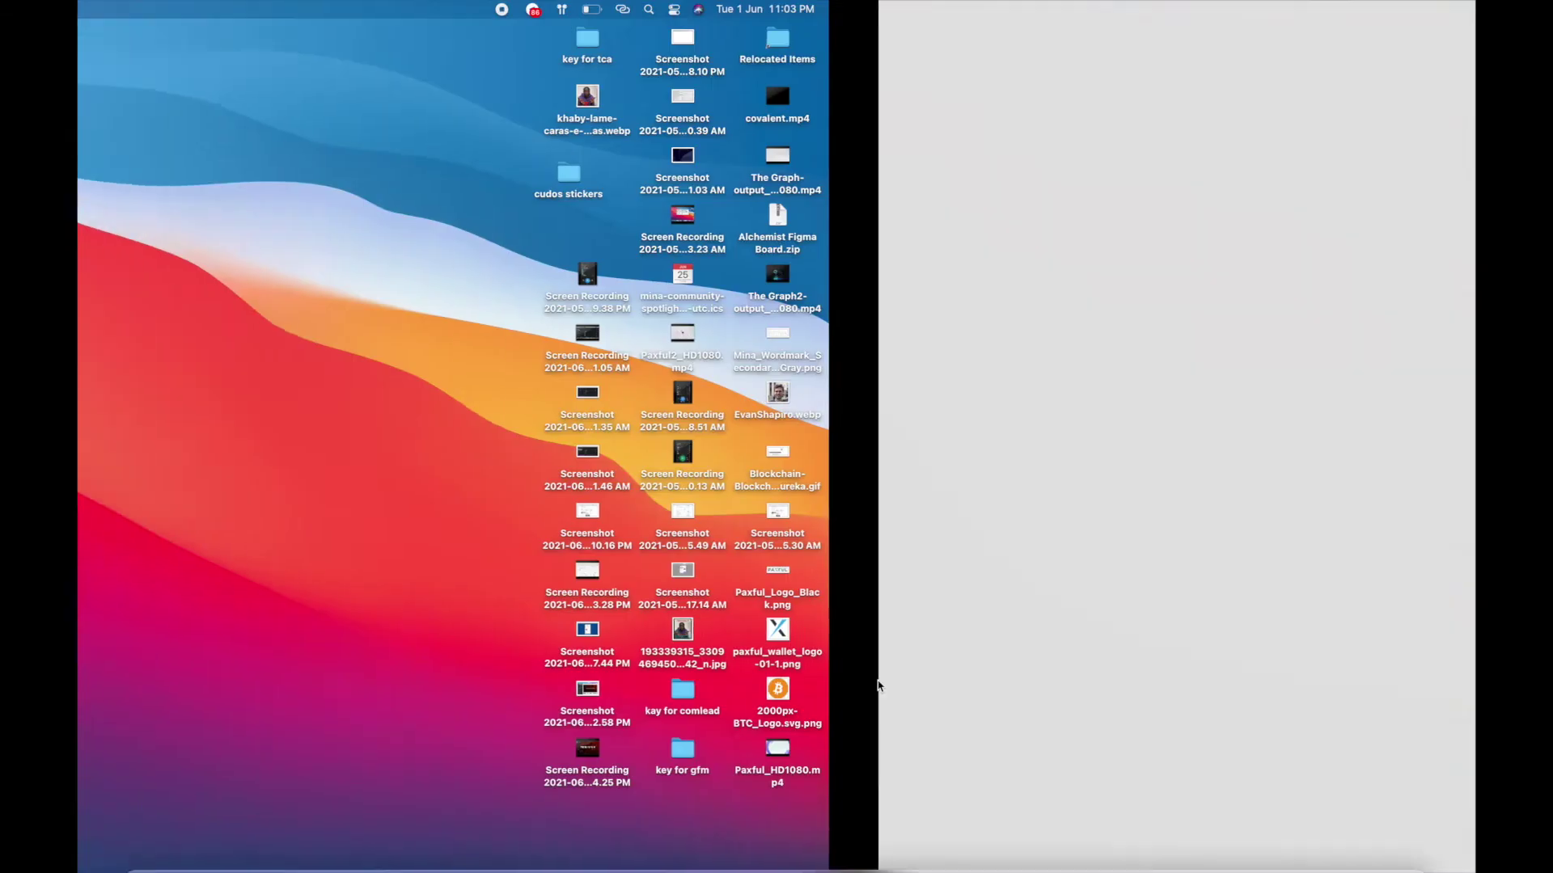
{"action": "left_click", "coordinate": [1179, 838]}
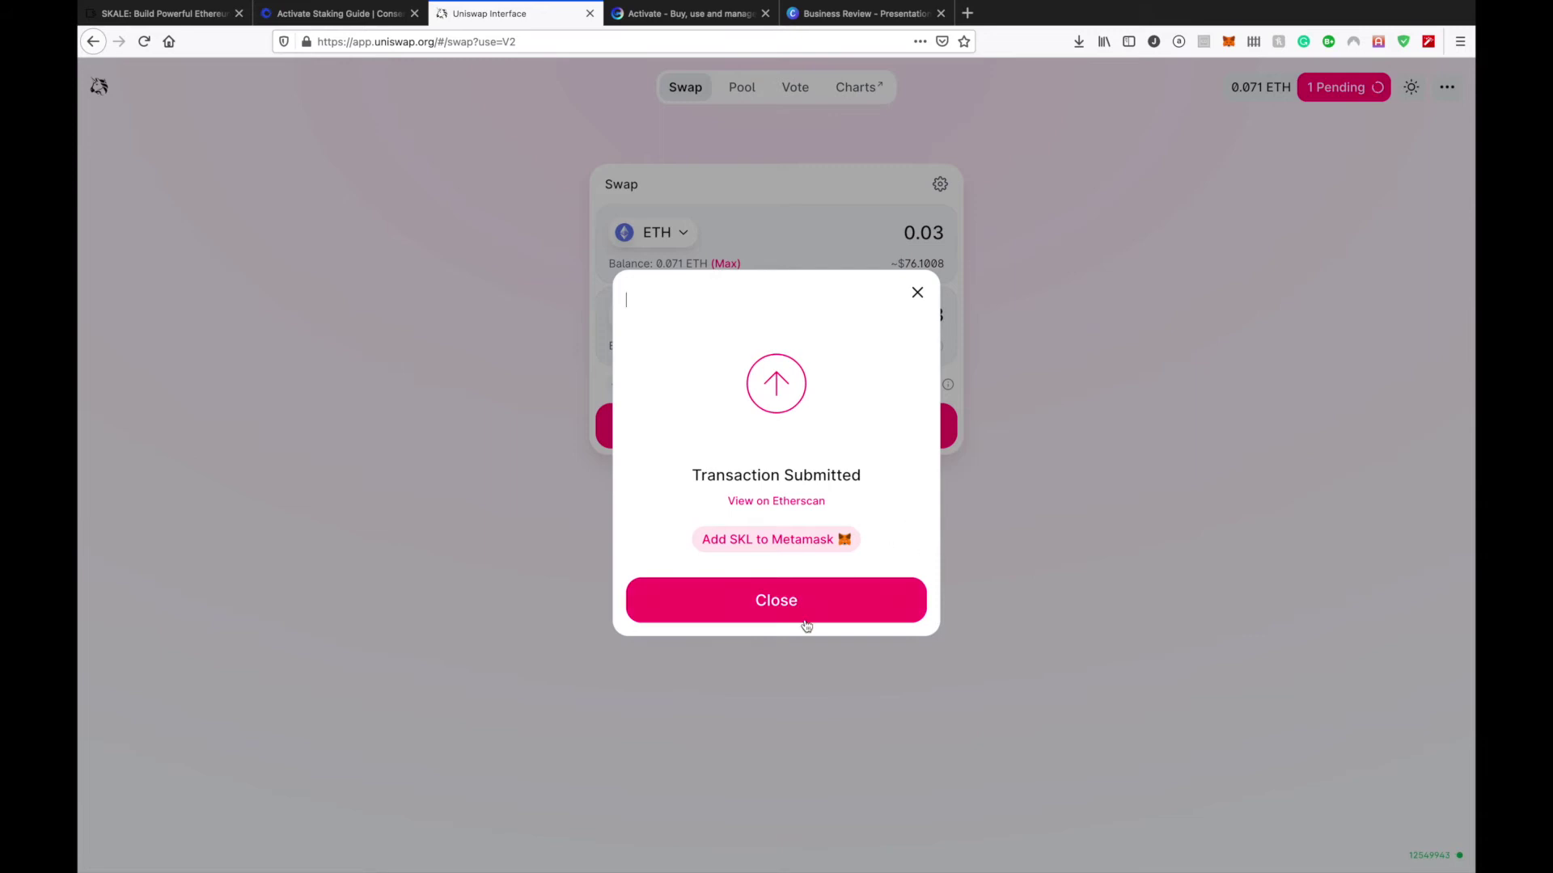
{"action": "left_click", "coordinate": [789, 587]}
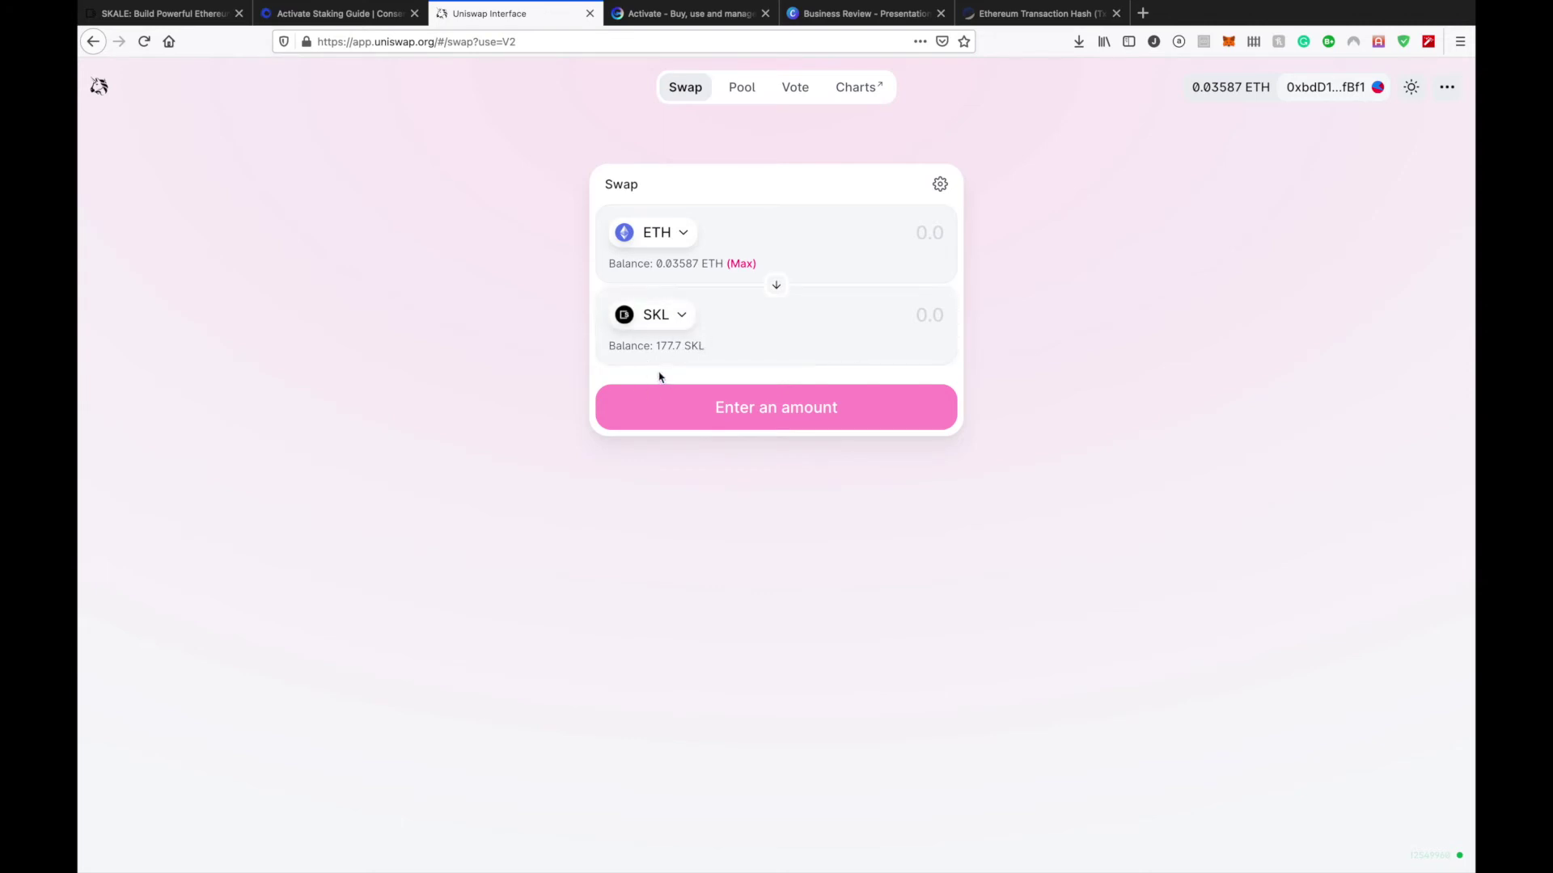
View the swap's transaction details on Etherscan and open the page of the SKALE (SKL) token.
{"action": "left_click", "coordinate": [1079, 13]}
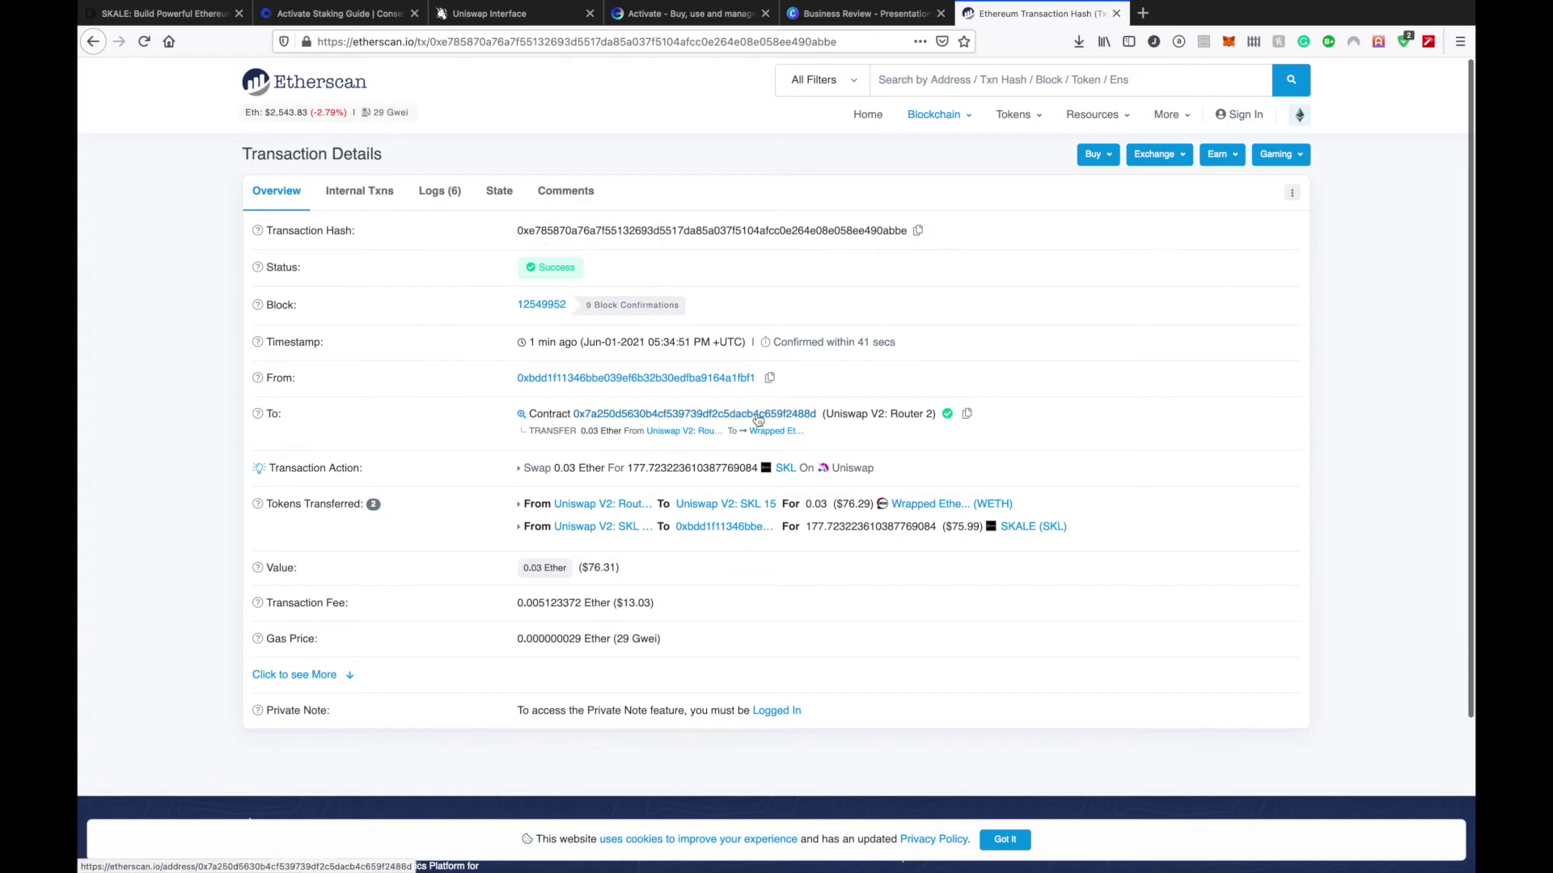
{"action": "left_click", "coordinate": [1019, 528]}
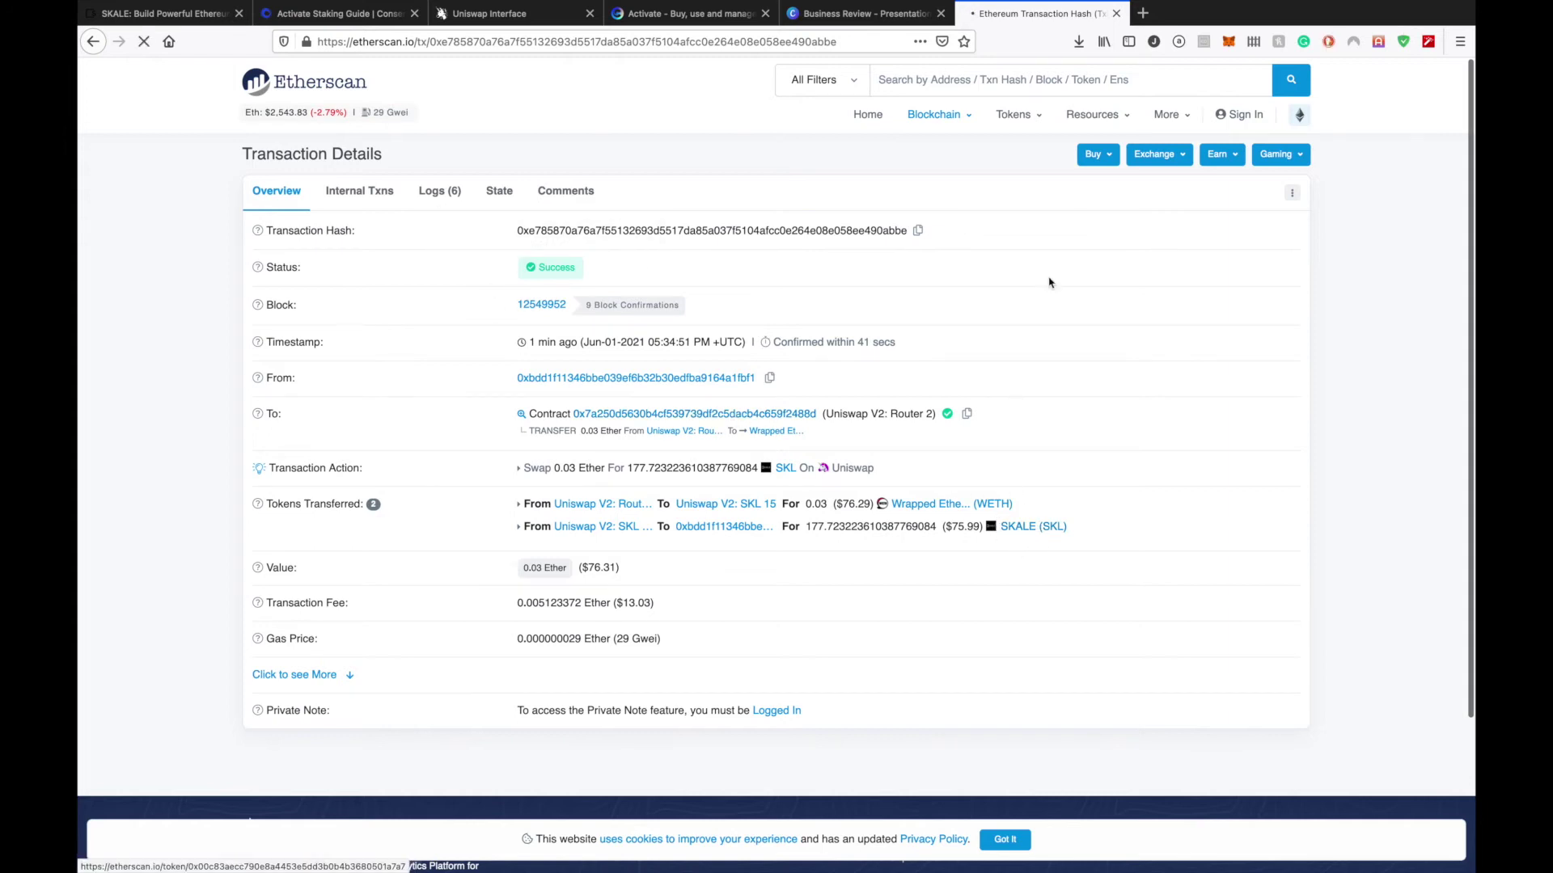
Search MetaMask for "SK", add the SKALE (SKL) token to the wallet, and check it in the assets list.
{"action": "mouse_move", "coordinate": [1200, 123]}
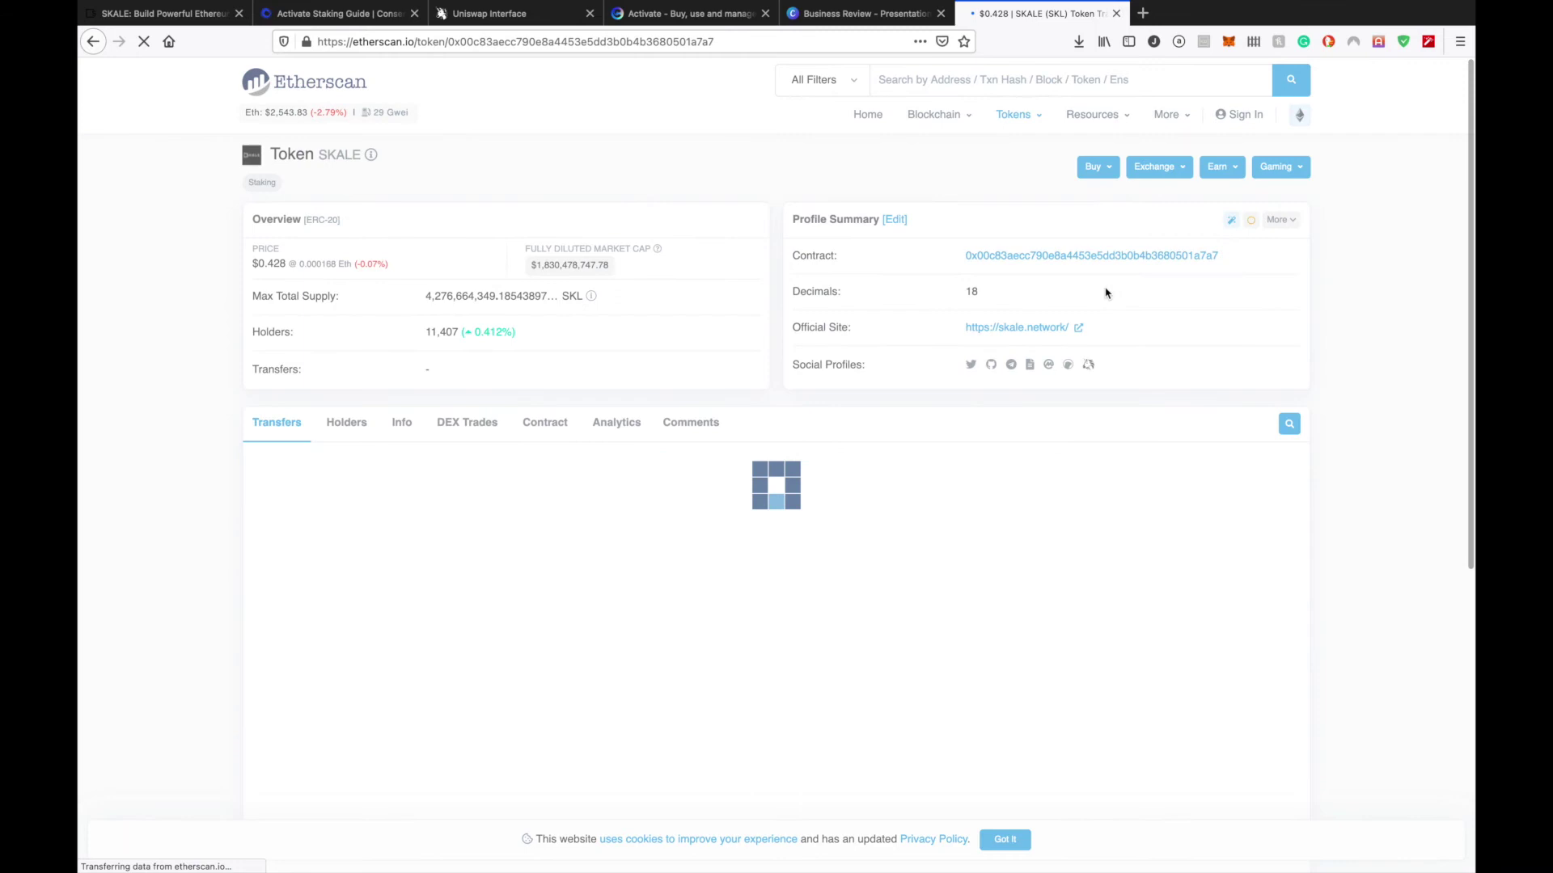
{"action": "left_click", "coordinate": [1228, 41]}
{"action": "scroll", "coordinate": [1108, 348], "scroll_direction": "down", "scroll_amount": 5}
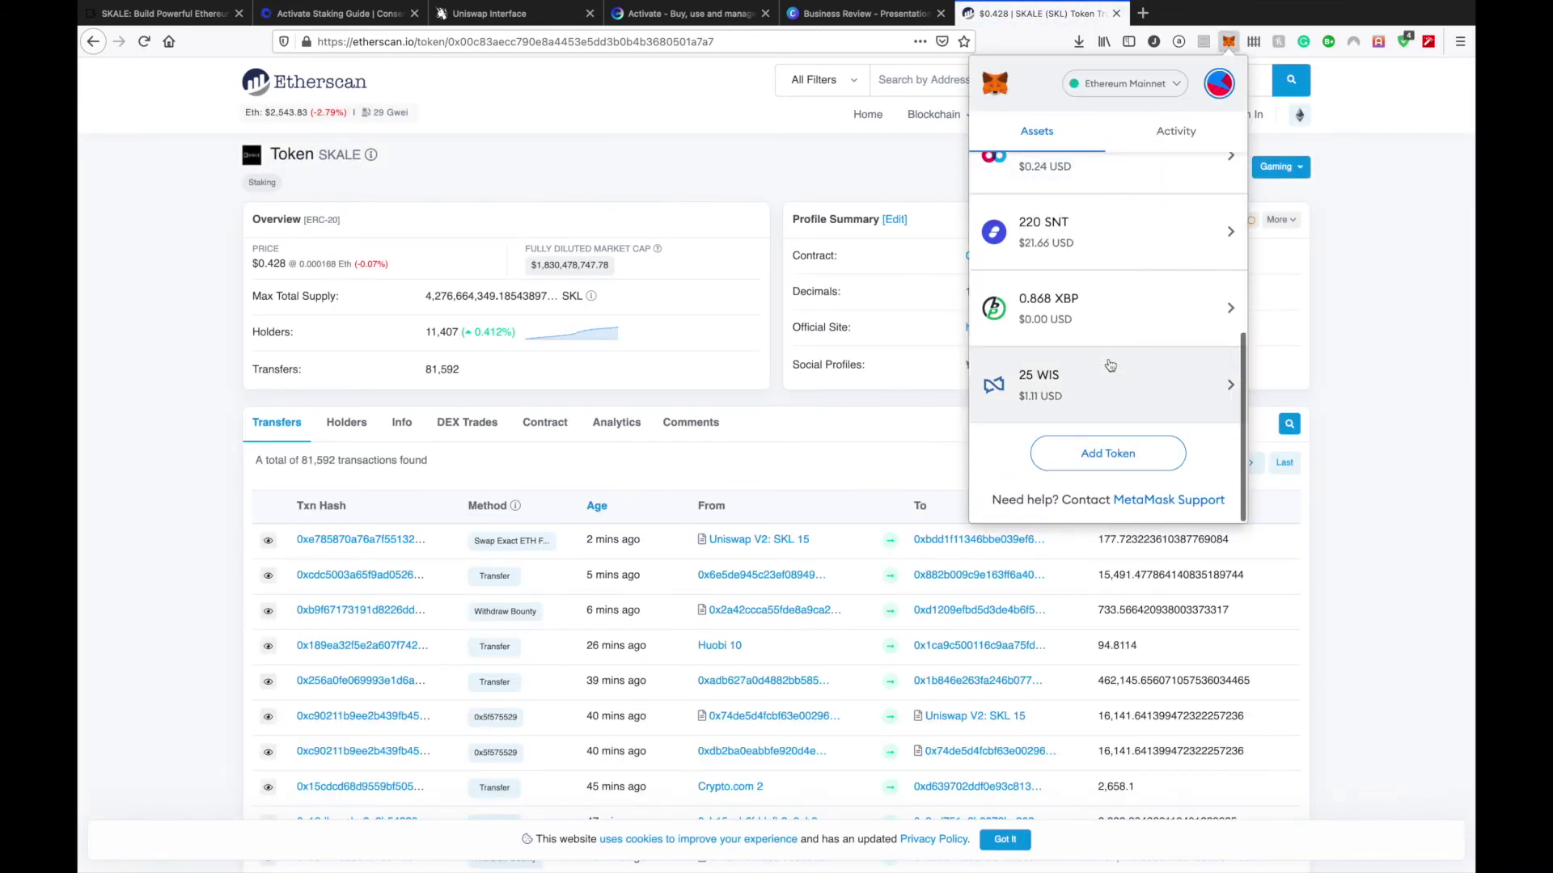
{"action": "left_click", "coordinate": [1090, 458]}
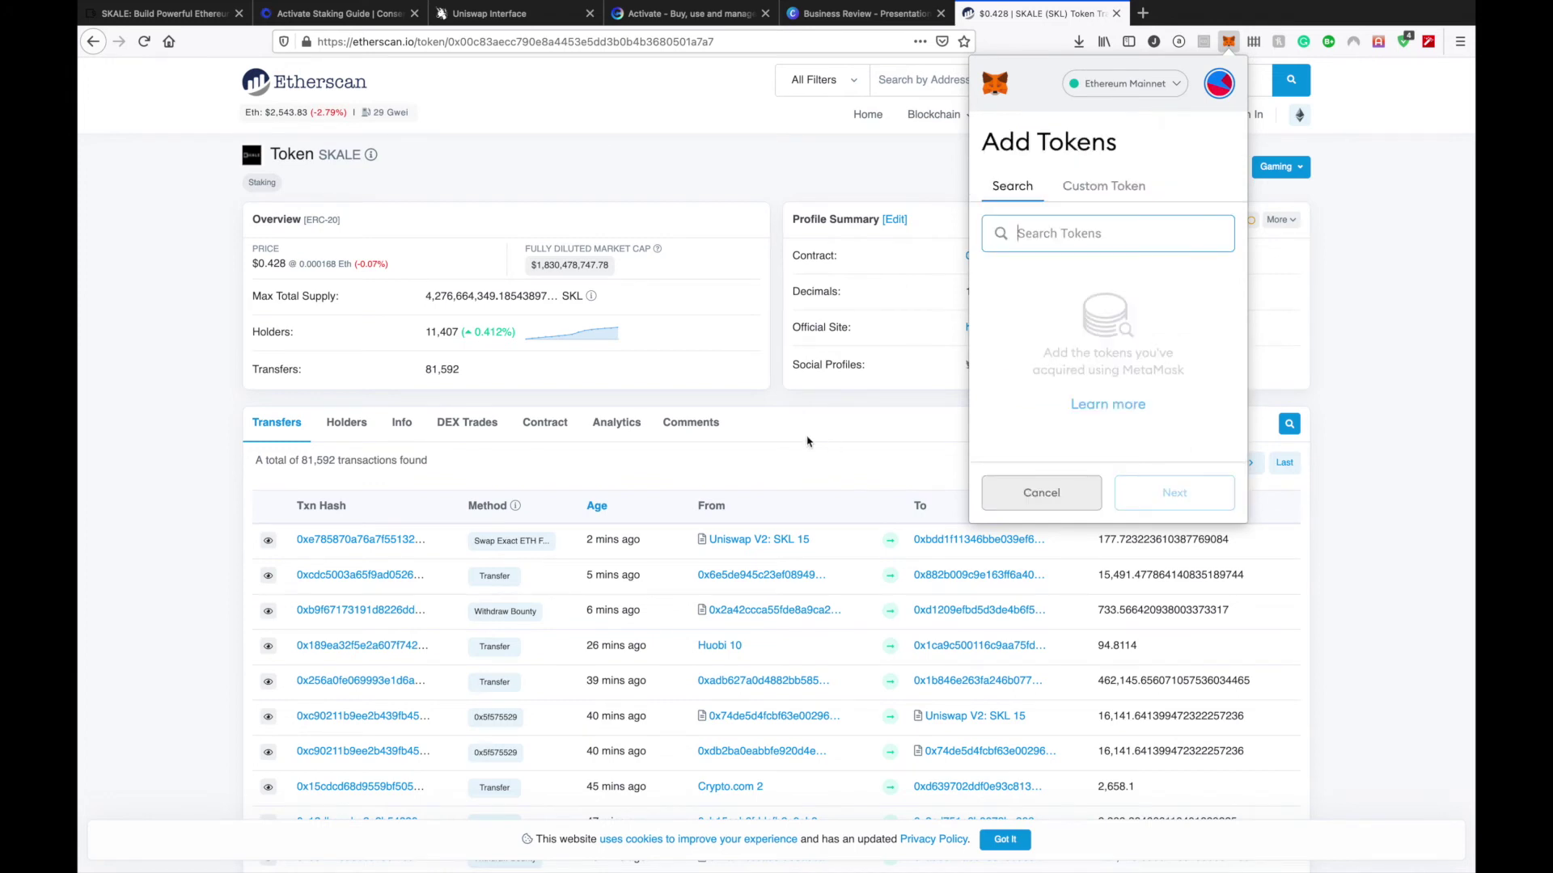
{"action": "type", "text": "SK"}
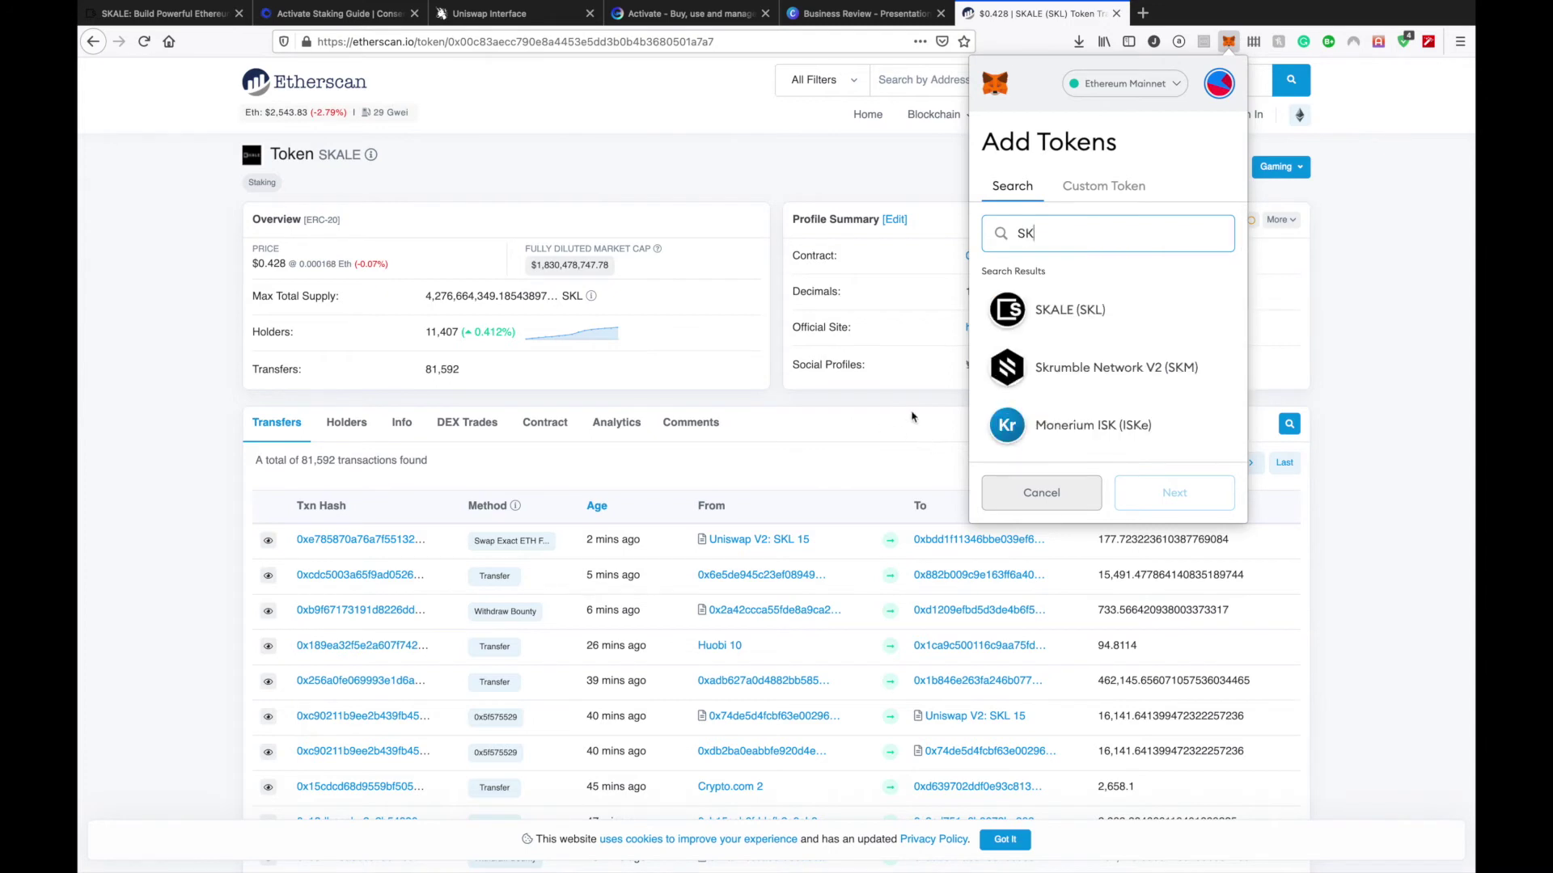
{"action": "left_click", "coordinate": [1085, 310]}
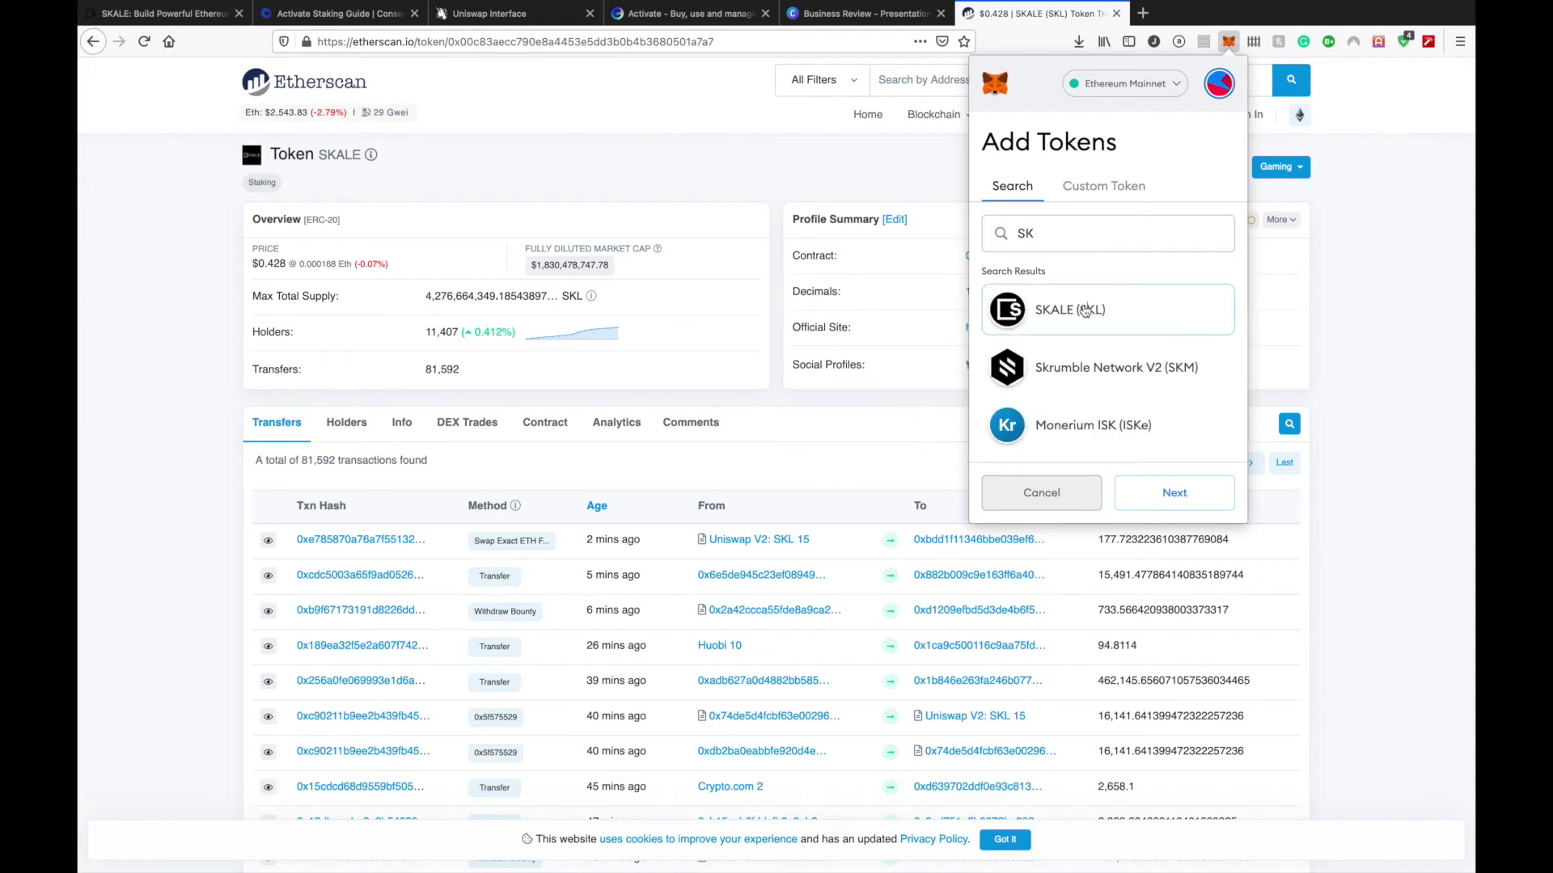
{"action": "left_click", "coordinate": [1163, 479]}
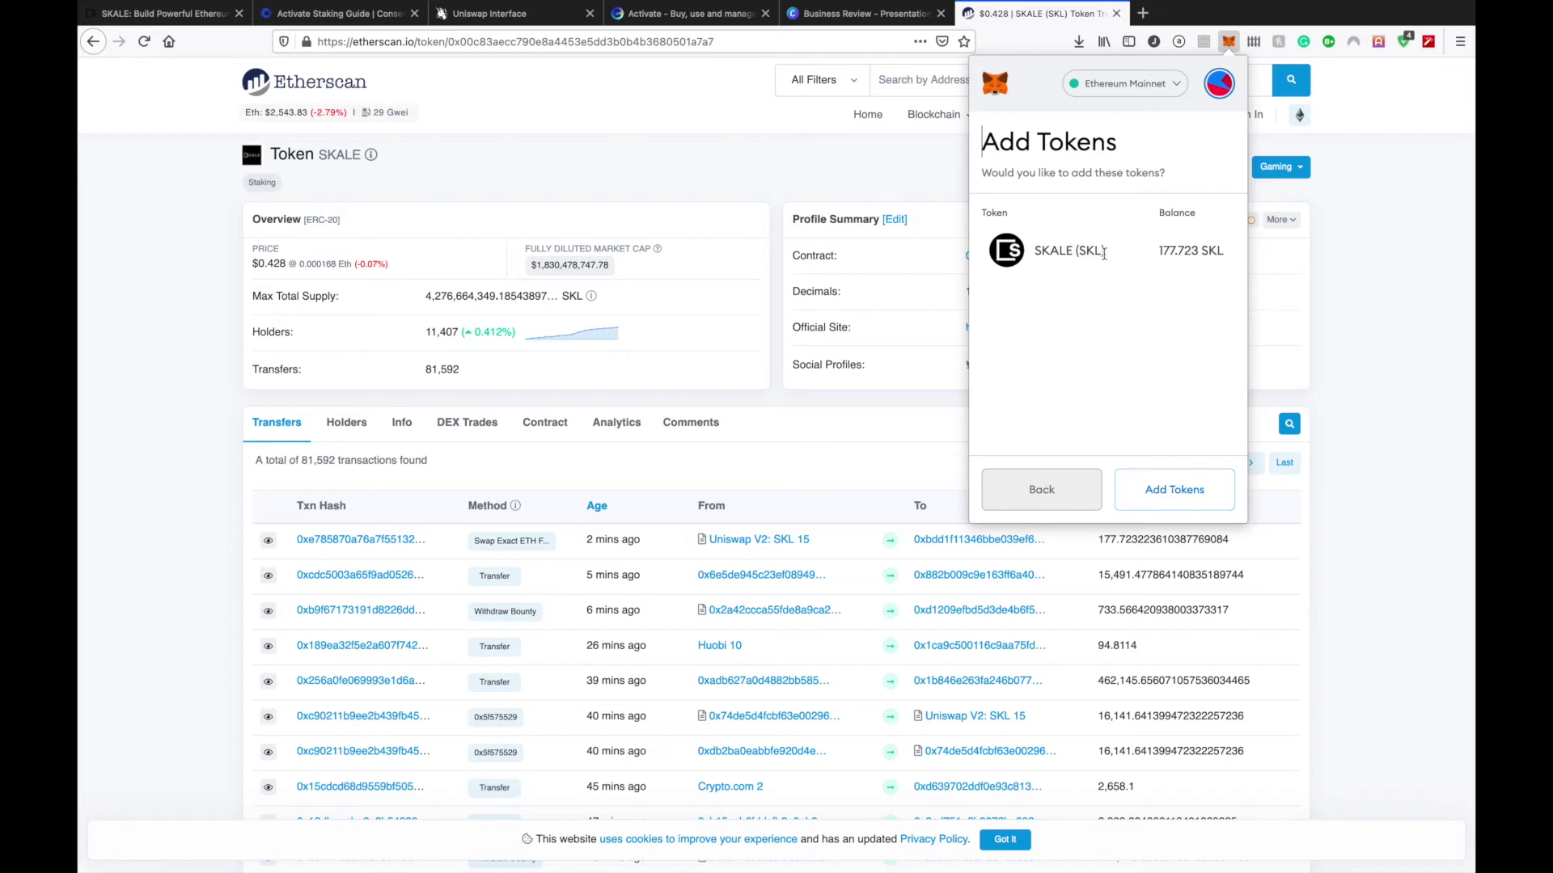
{"action": "left_click", "coordinate": [1158, 491]}
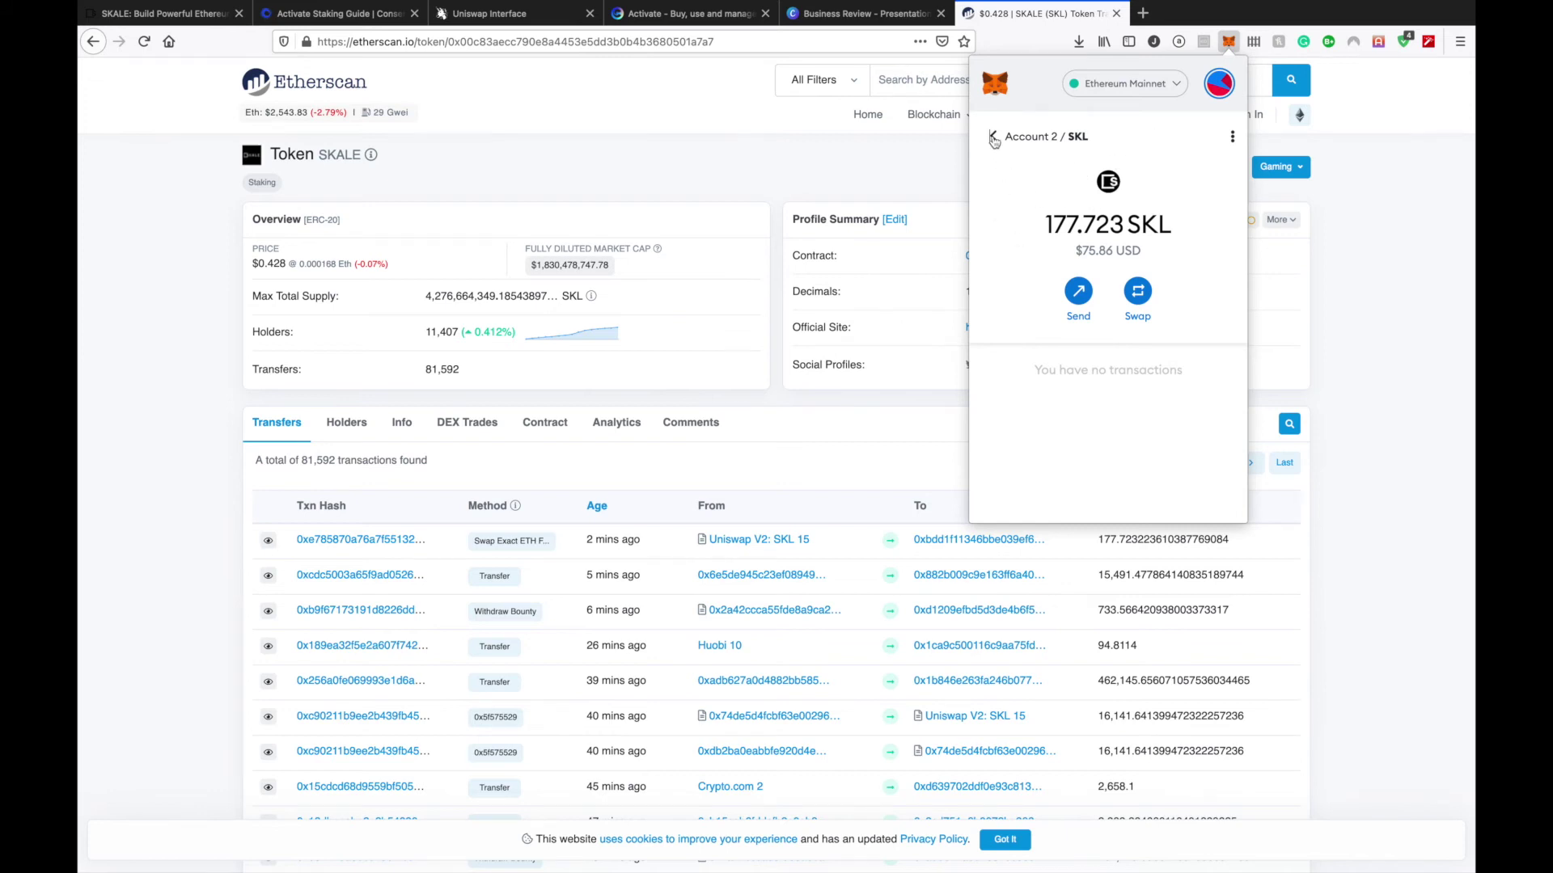
{"action": "left_click", "coordinate": [994, 138]}
{"action": "scroll", "coordinate": [1023, 371], "scroll_direction": "down", "scroll_amount": 5}
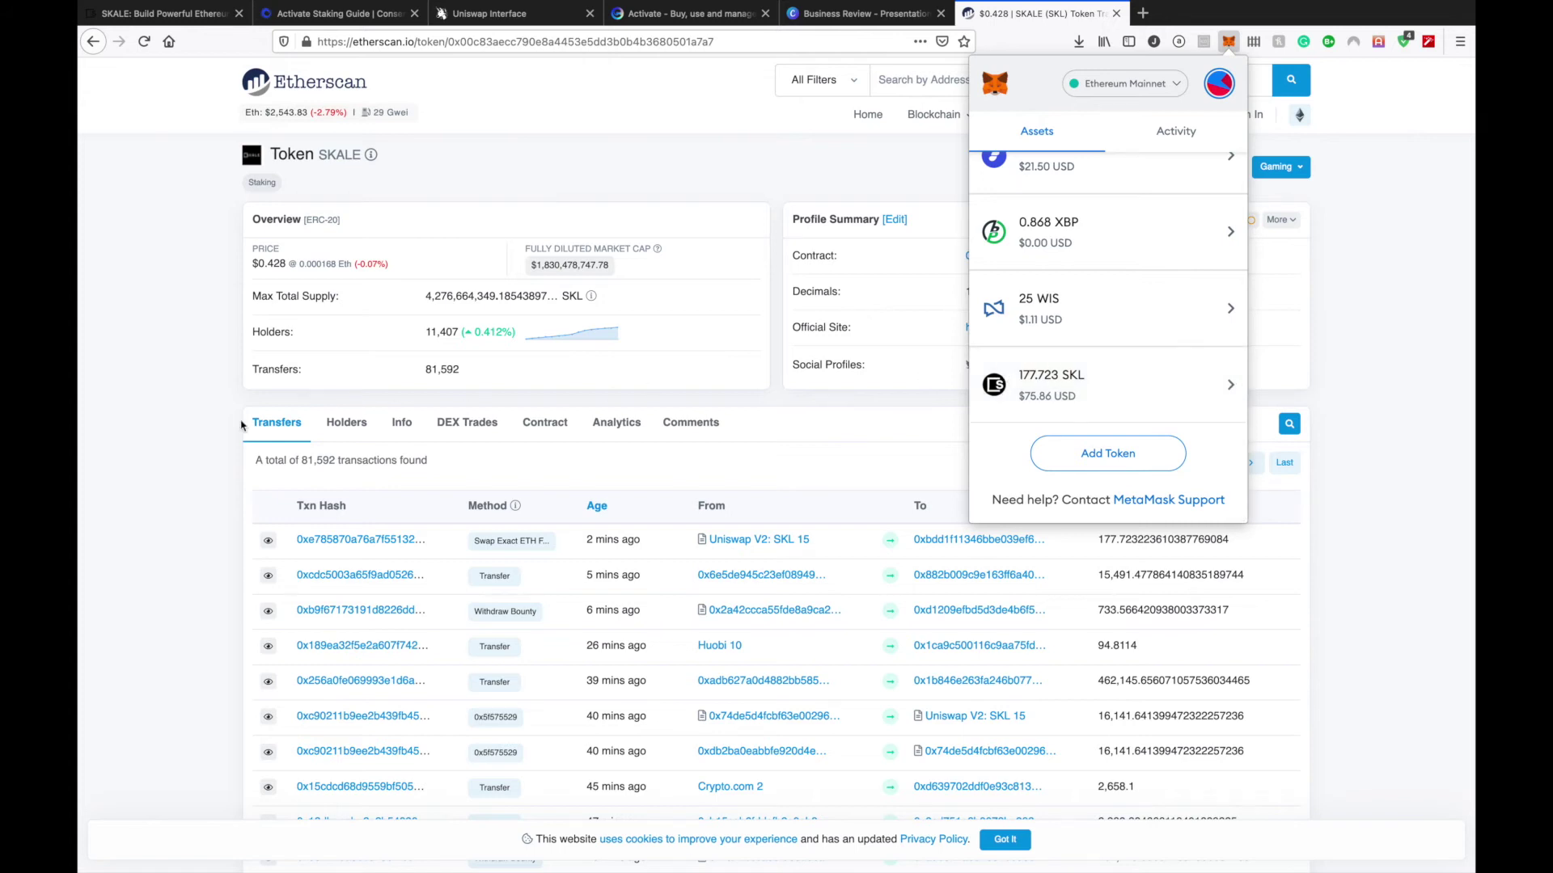
{"action": "left_click", "coordinate": [142, 427]}
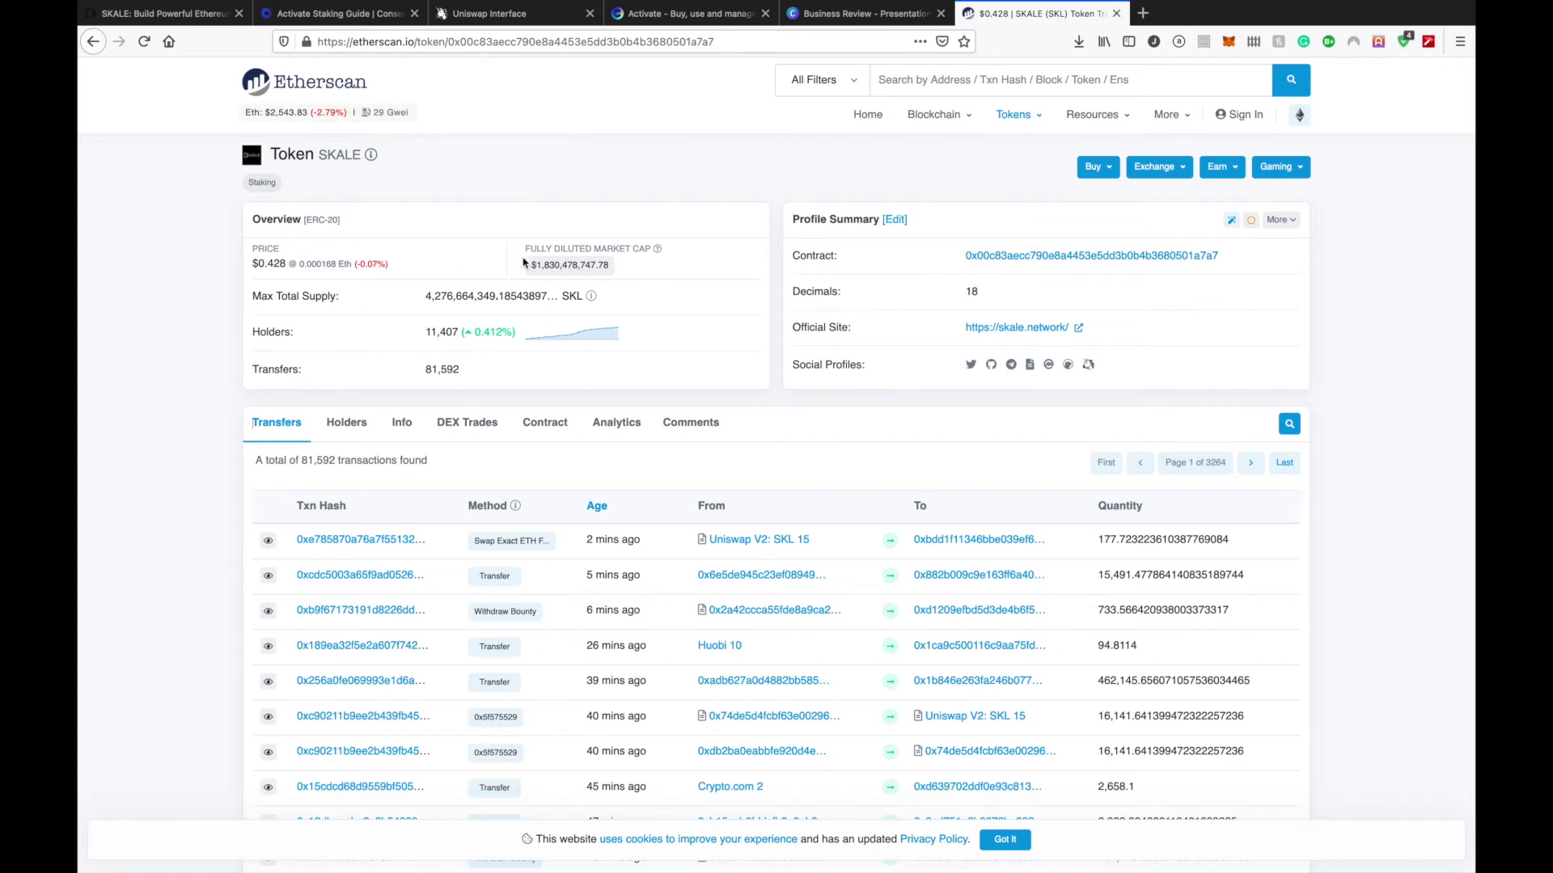
Open the SKL staking page on Codefi Activate and review the validators' total stakes and fees.
{"action": "left_click", "coordinate": [655, 19]}
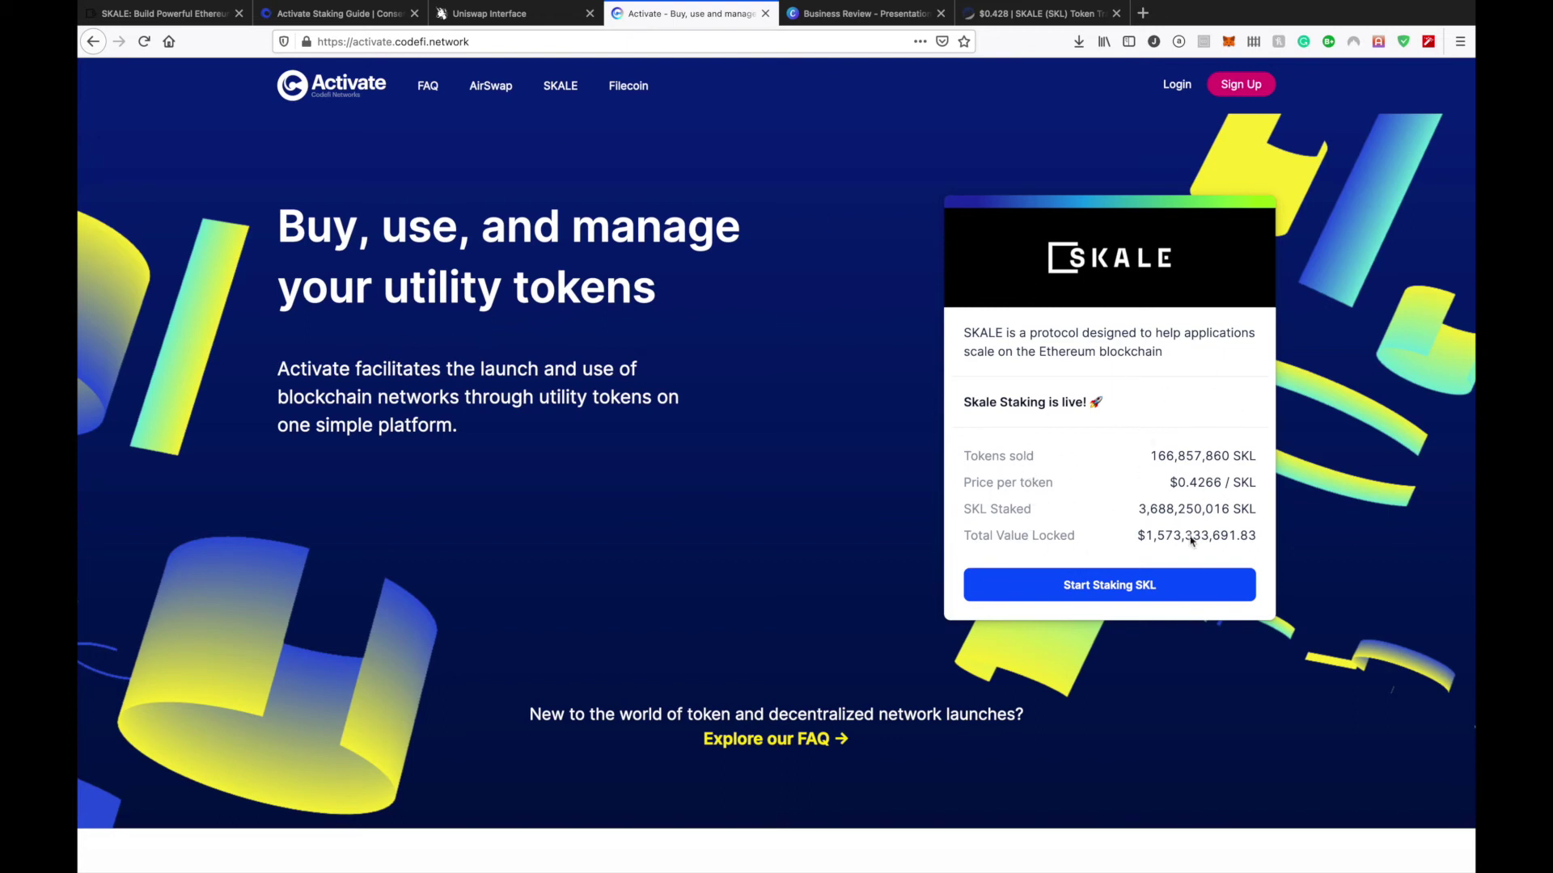
{"action": "left_click", "coordinate": [1090, 596]}
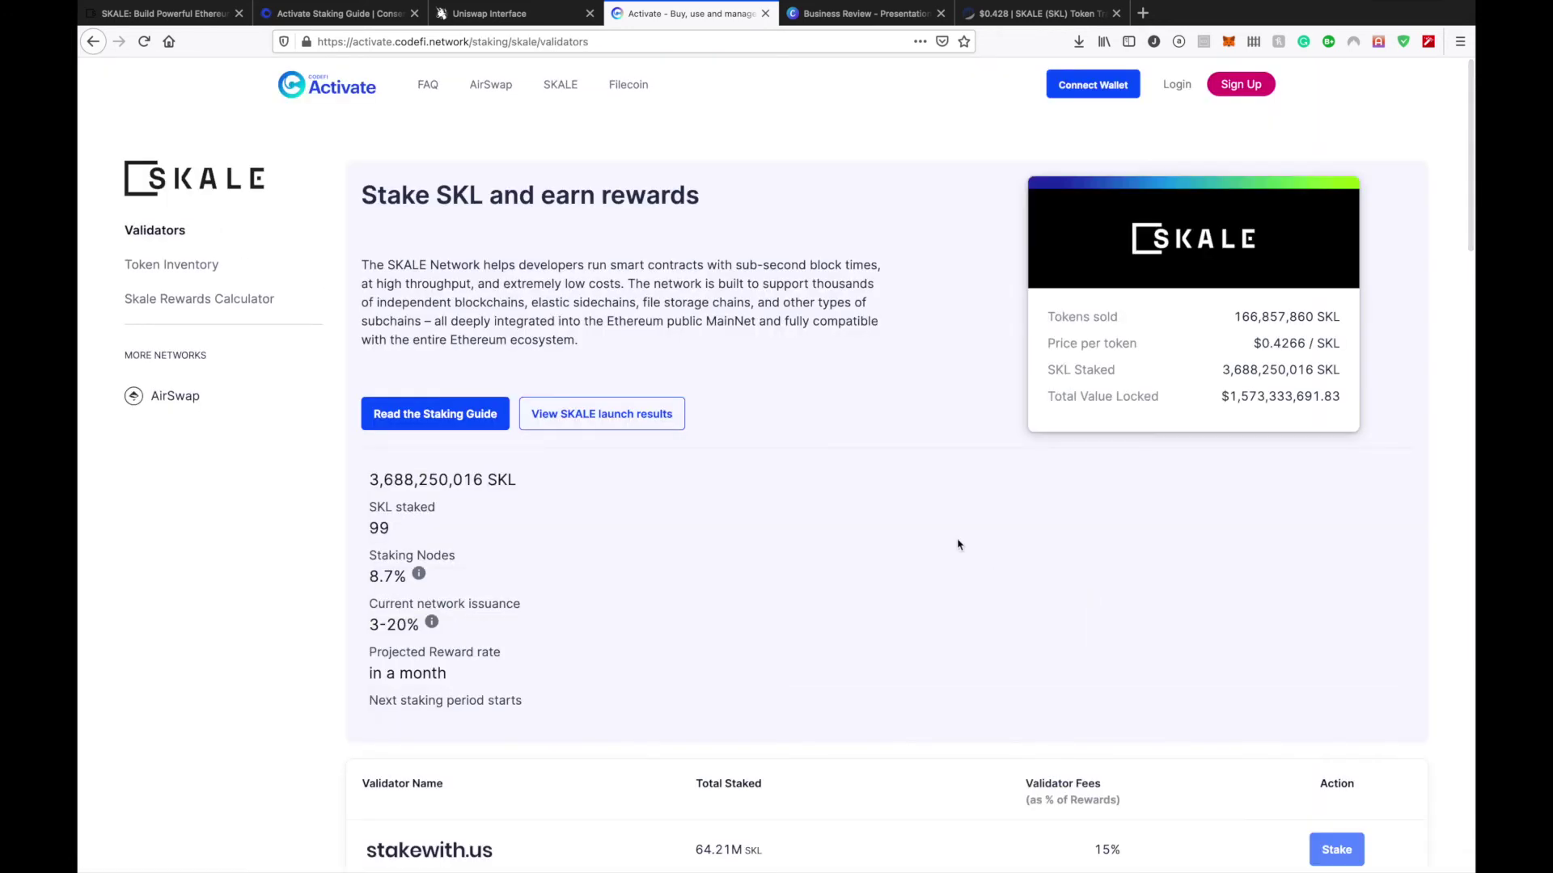
{"action": "scroll", "coordinate": [972, 463], "scroll_direction": "down", "scroll_amount": 1}
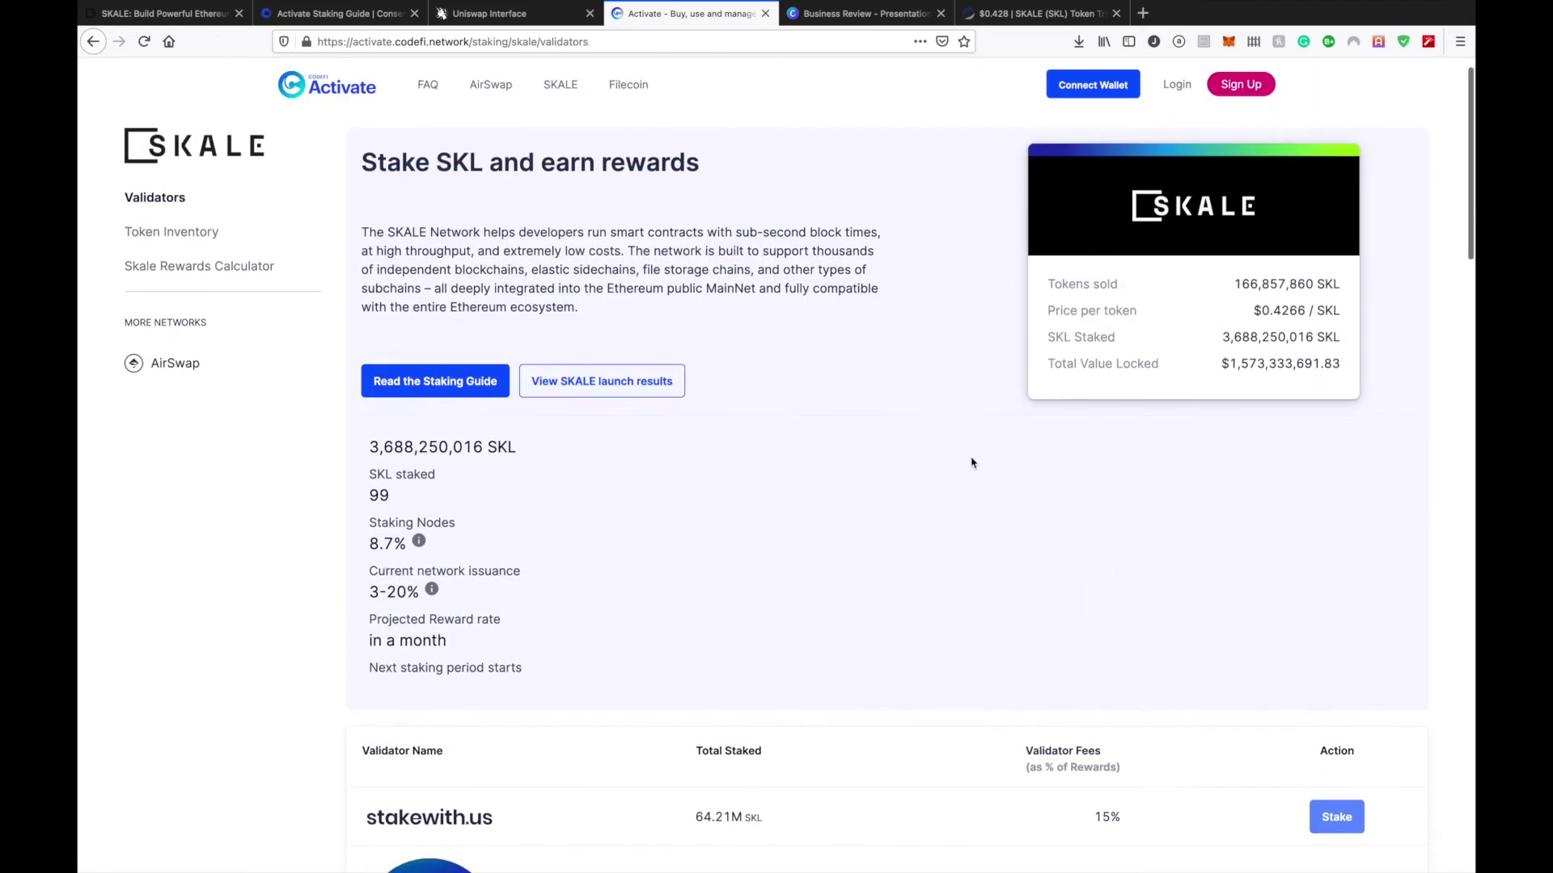
{"action": "scroll", "coordinate": [972, 463], "scroll_direction": "down", "scroll_amount": 2}
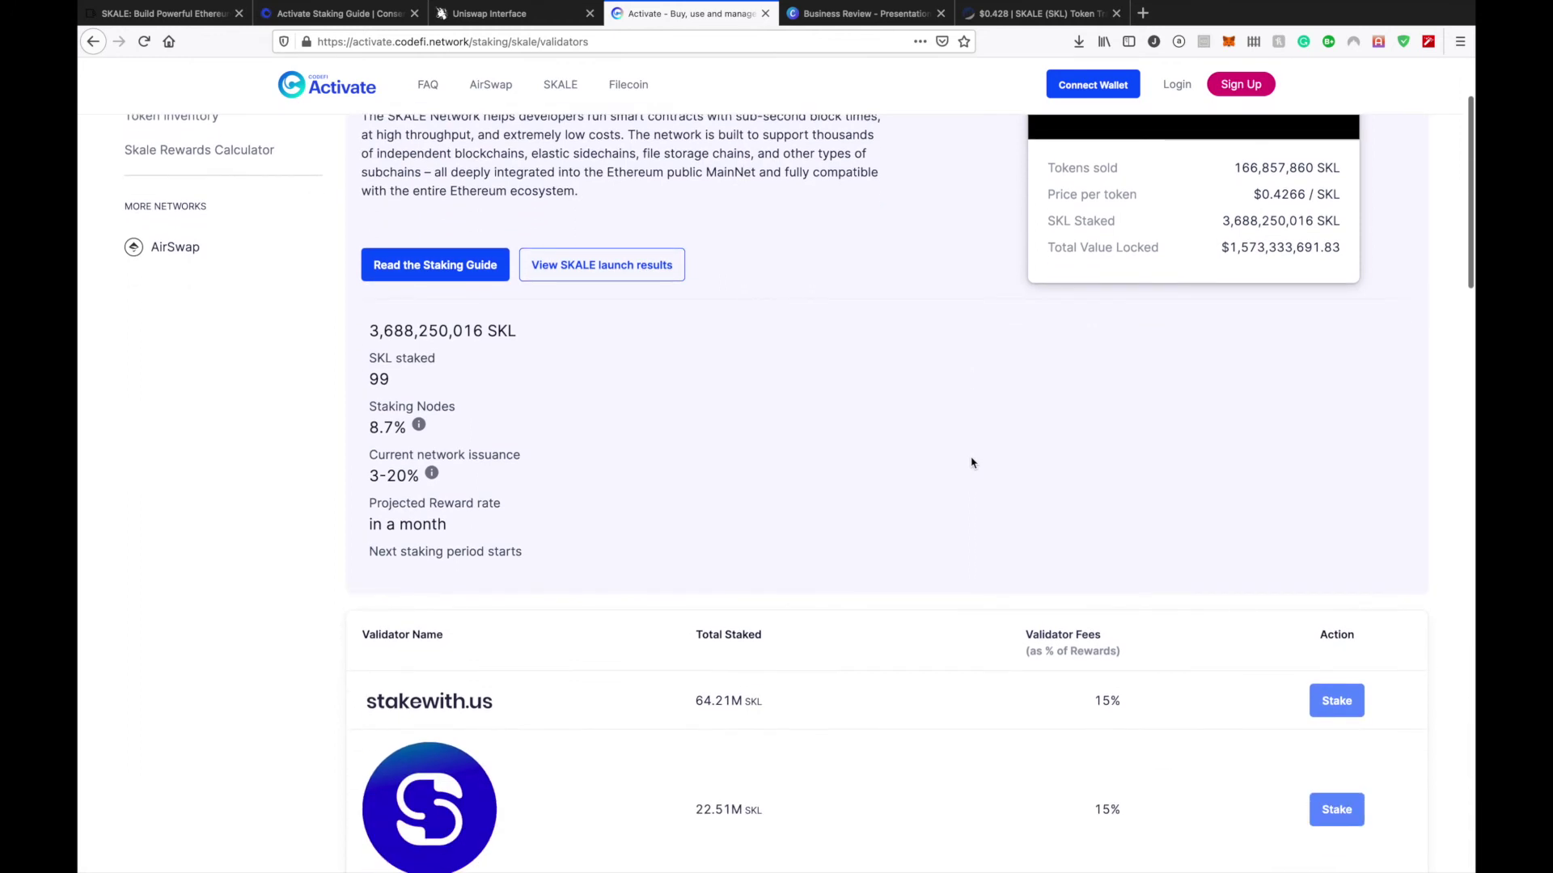
{"action": "scroll", "coordinate": [972, 463], "scroll_direction": "down", "scroll_amount": 7}
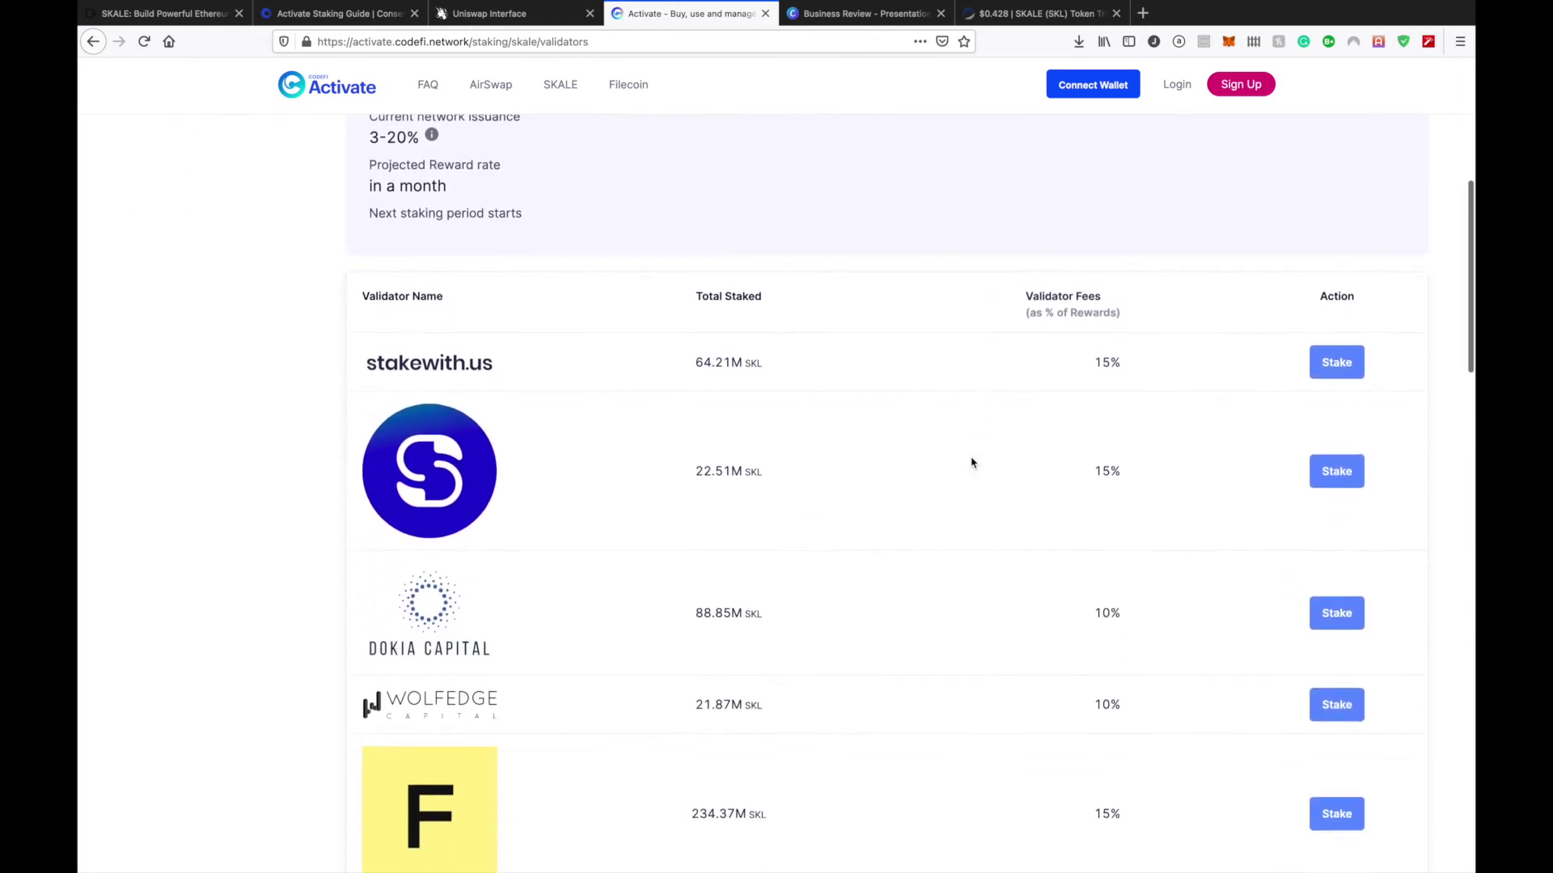
{"action": "scroll", "coordinate": [972, 462], "scroll_direction": "down", "scroll_amount": 4}
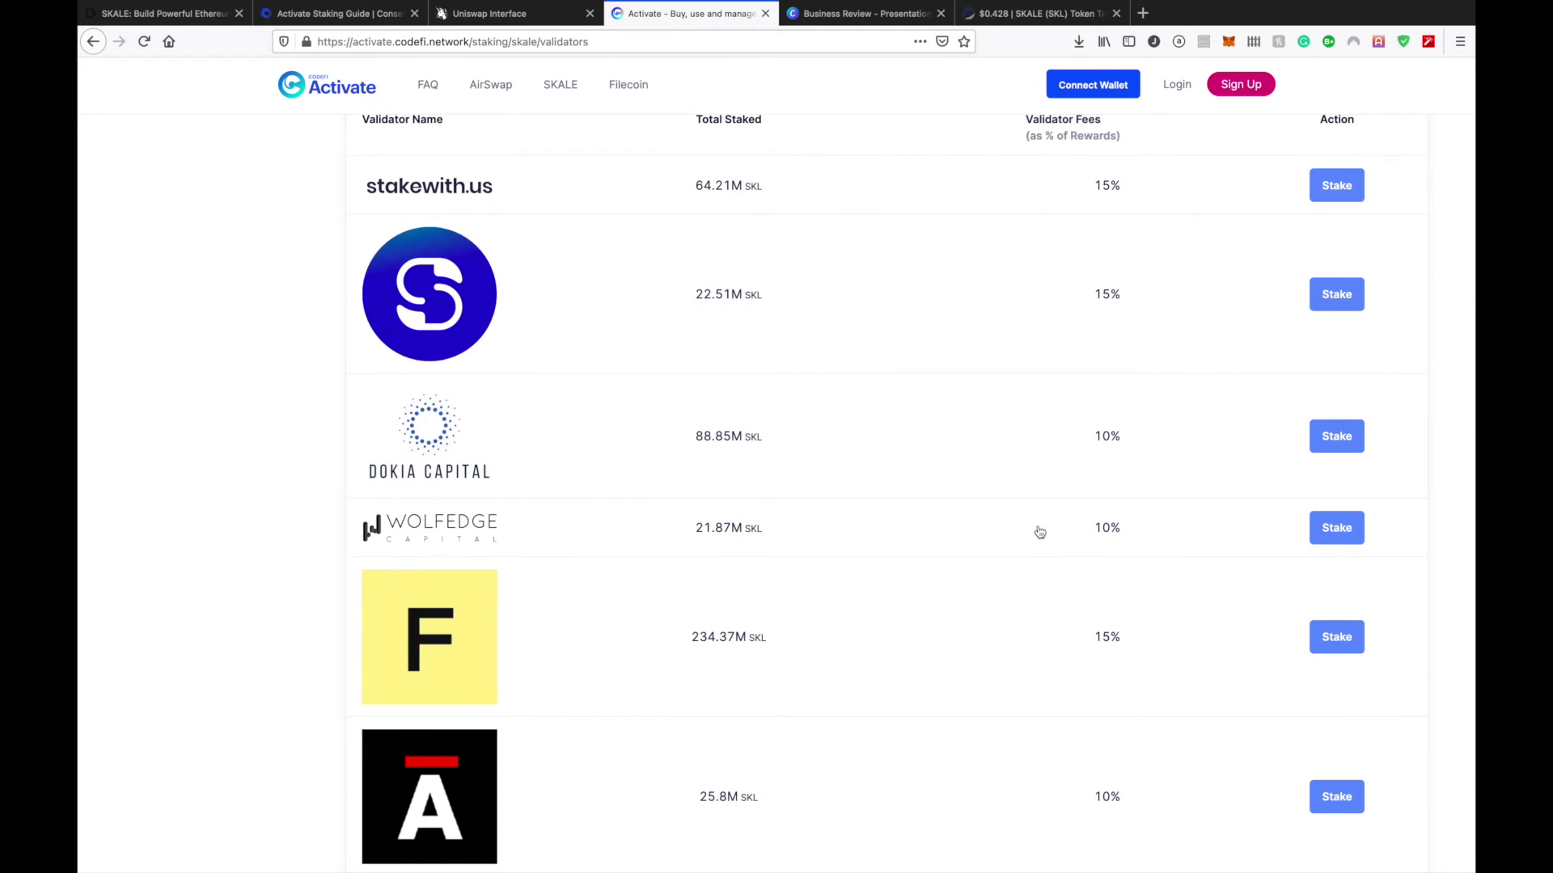
{"action": "scroll", "coordinate": [1040, 532], "scroll_direction": "down", "scroll_amount": 2}
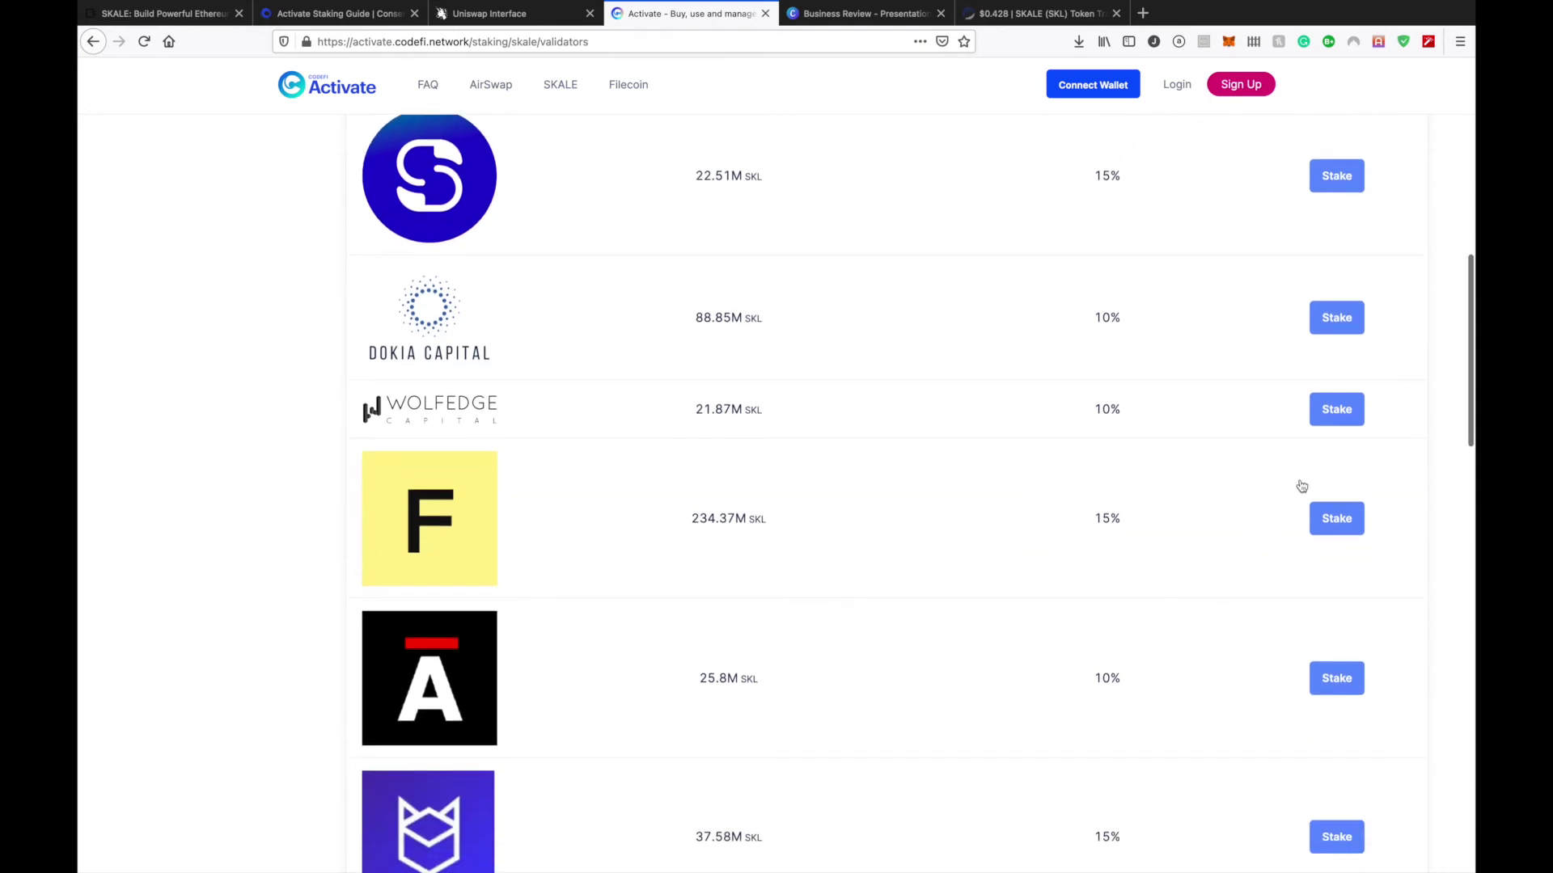
{"action": "scroll", "coordinate": [1302, 515], "scroll_direction": "up", "scroll_amount": 3}
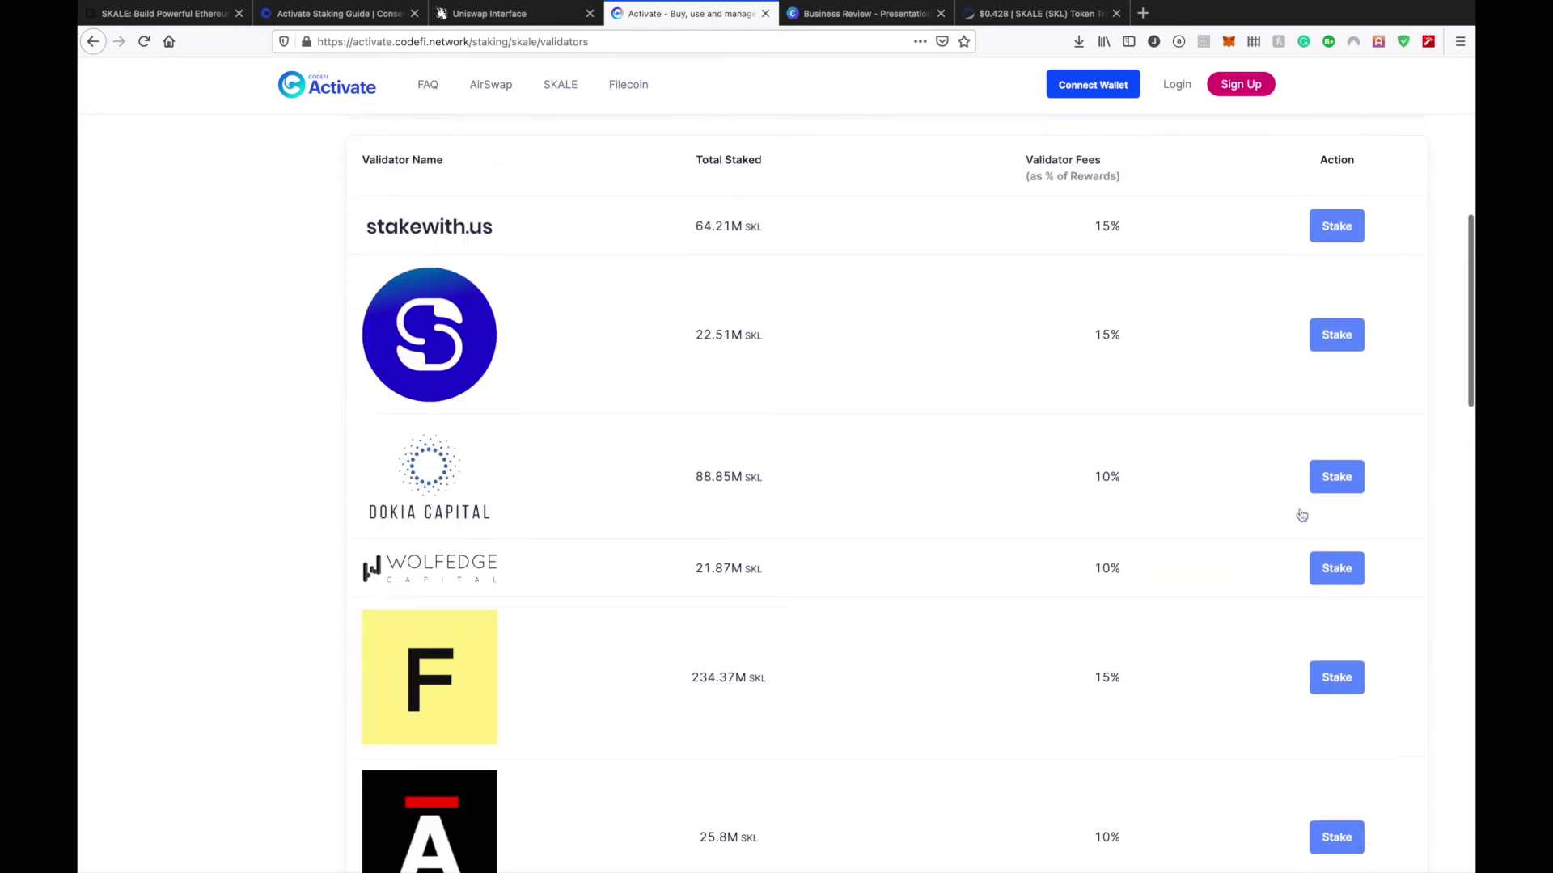
{"action": "scroll", "coordinate": [1302, 516], "scroll_direction": "up", "scroll_amount": 12}
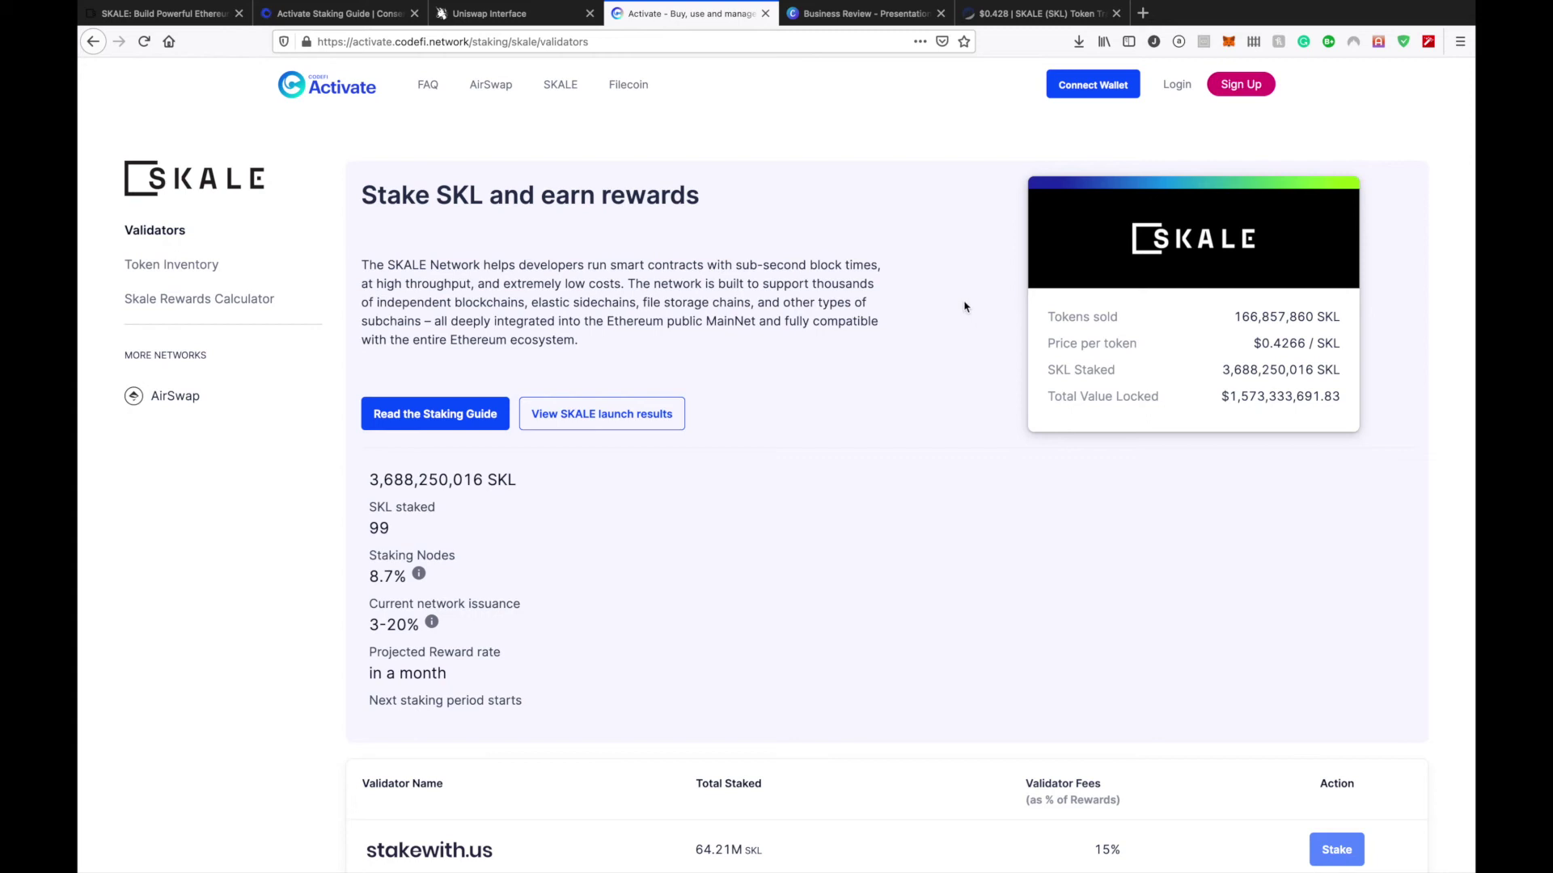
Connect the MetaMask wallet to Activate and connect Account 2 to the site.
{"action": "left_click", "coordinate": [1079, 91]}
{"action": "left_click", "coordinate": [859, 417]}
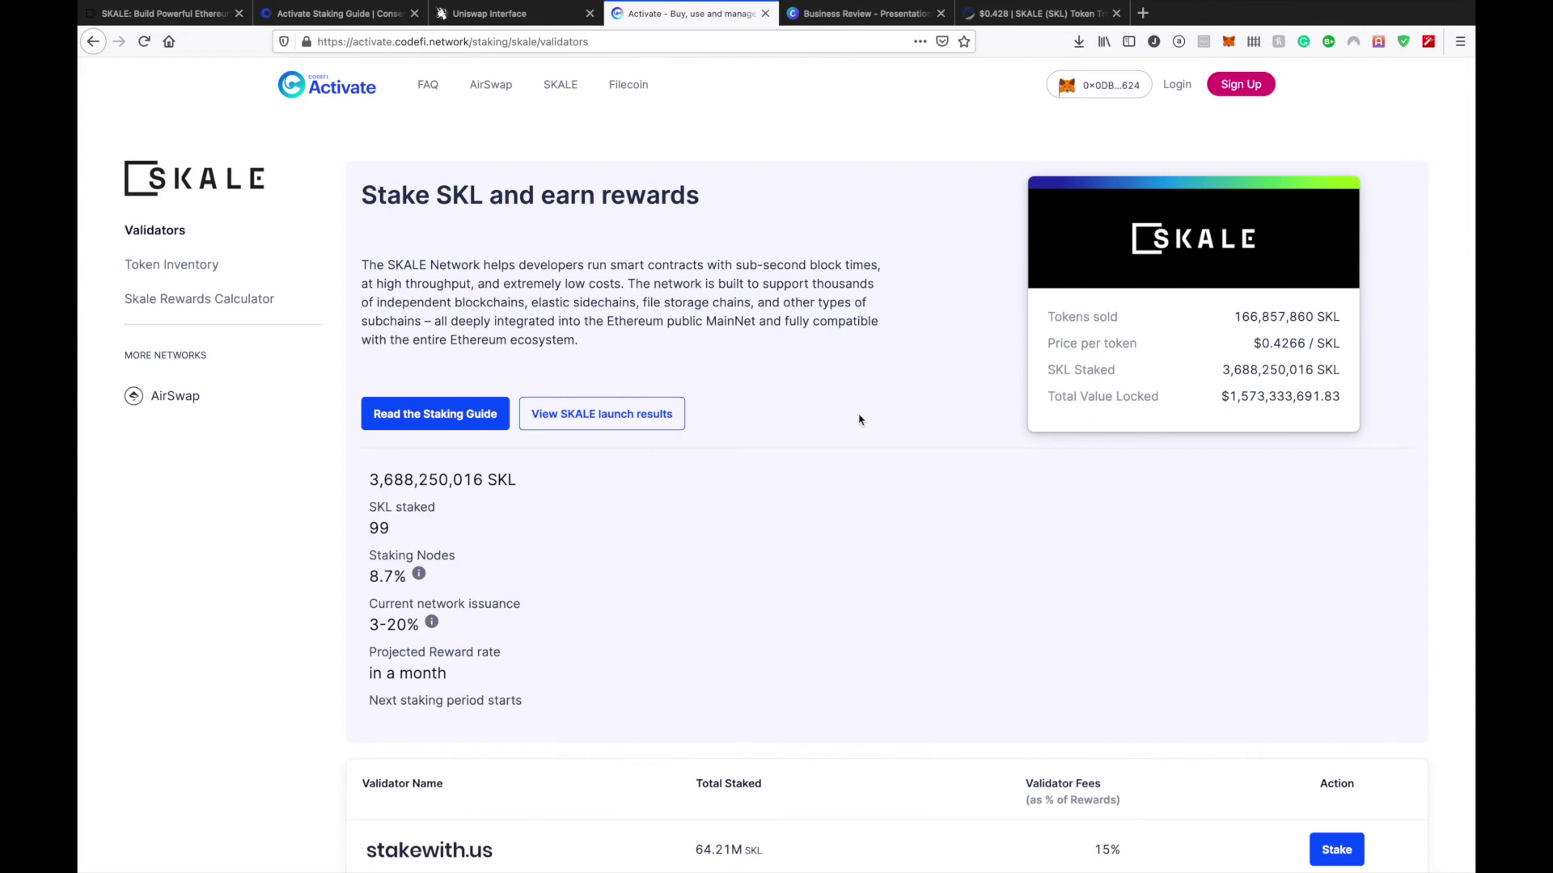
{"action": "left_click", "coordinate": [1227, 42]}
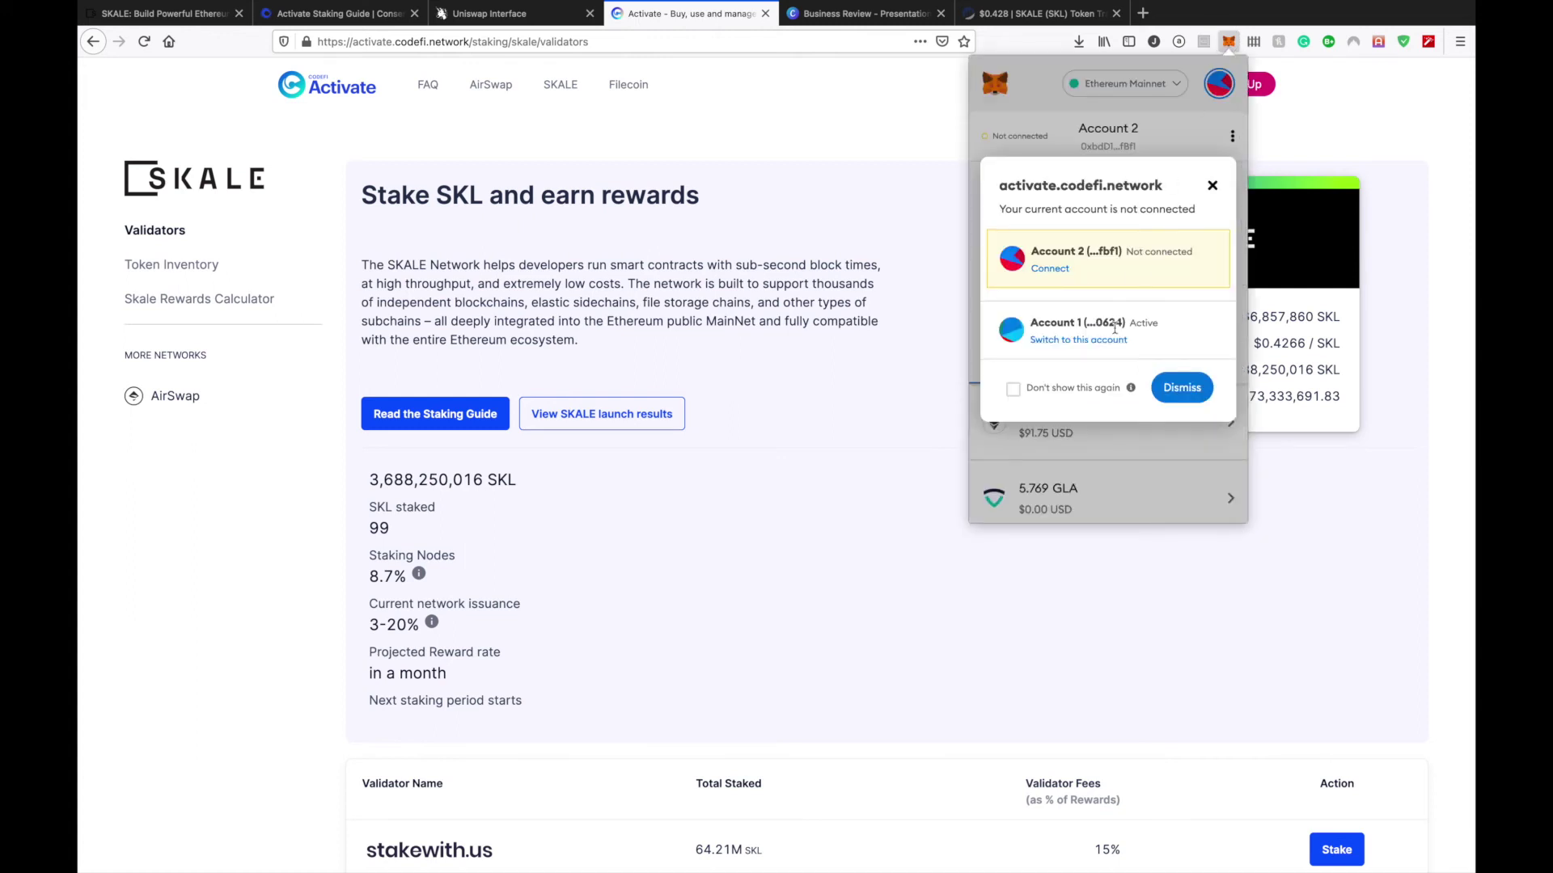
{"action": "left_click", "coordinate": [1155, 269]}
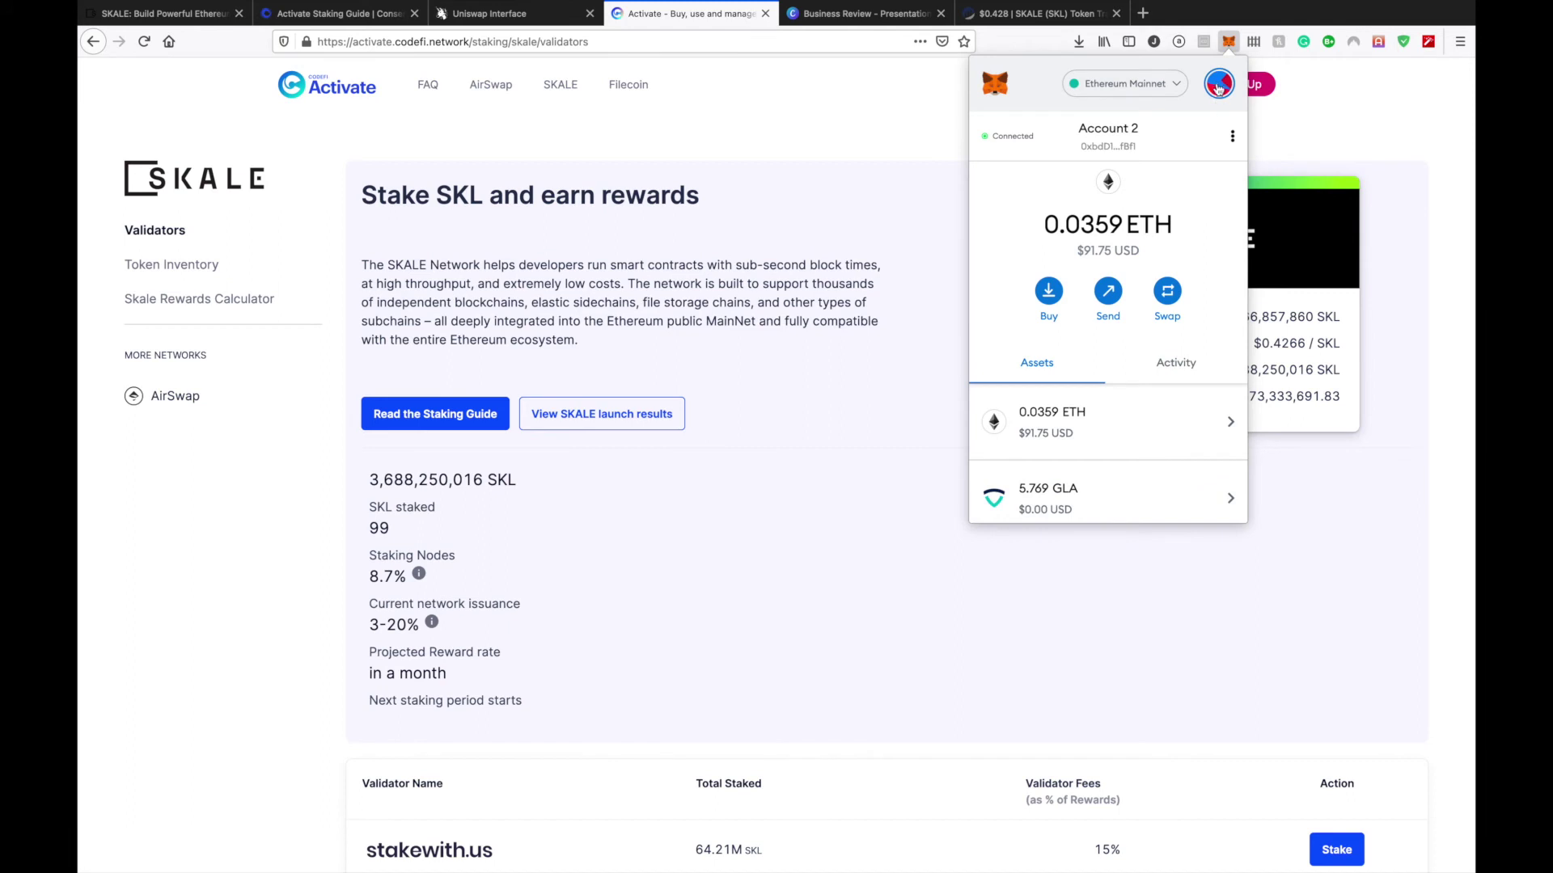
{"action": "left_click", "coordinate": [894, 243]}
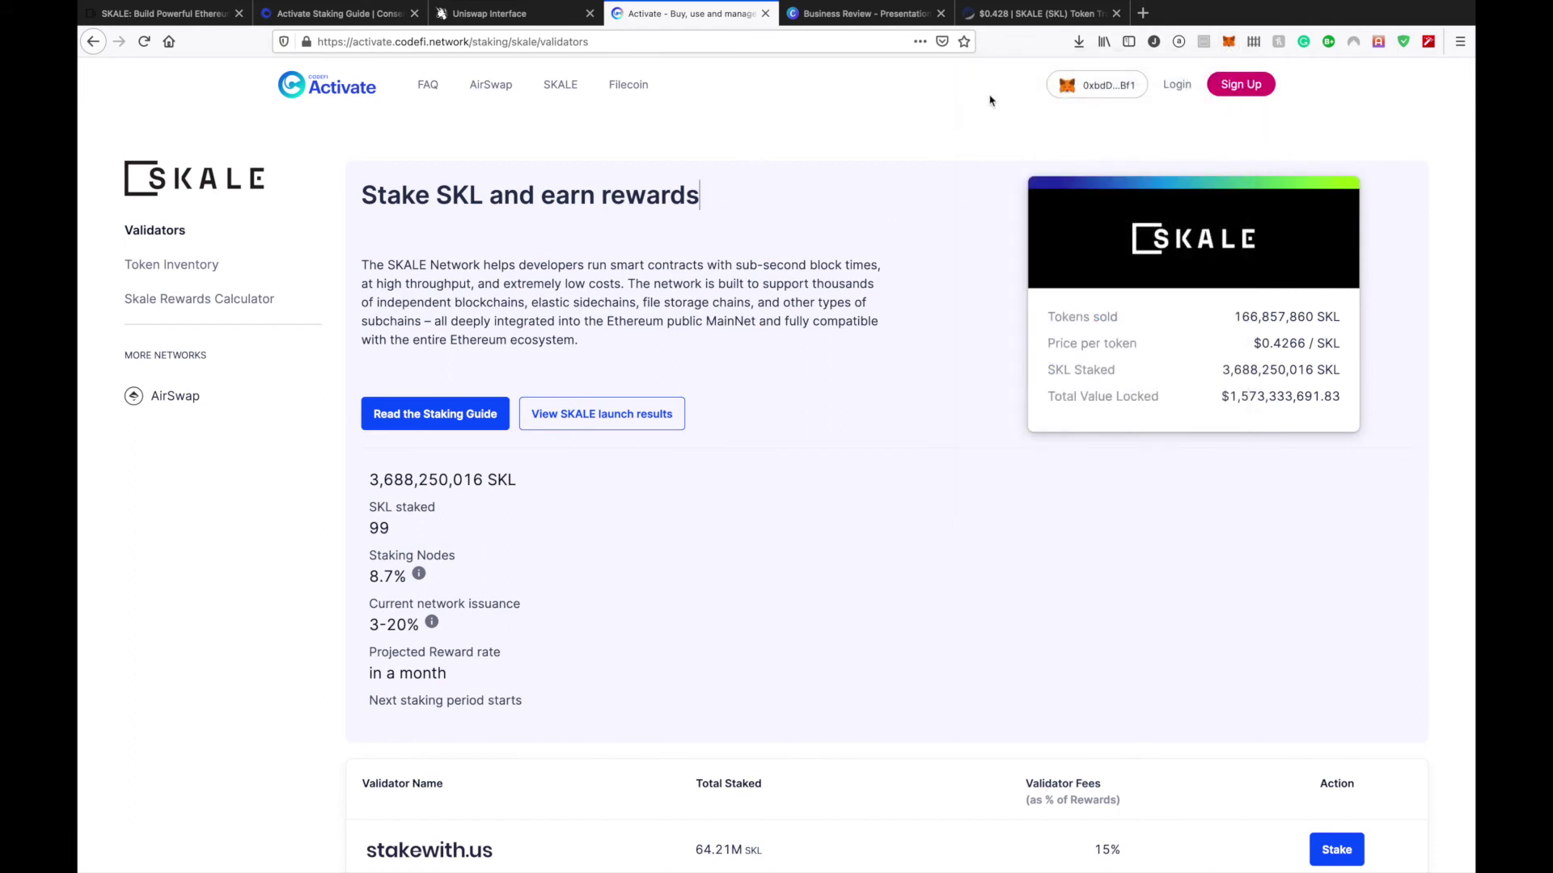
Choose Chorus as the validator to stake with and proceed past the explanation of how SKALE staking works.
{"action": "scroll", "coordinate": [1054, 254], "scroll_direction": "down", "scroll_amount": 3}
{"action": "scroll", "coordinate": [1055, 254], "scroll_direction": "down", "scroll_amount": 10}
{"action": "scroll", "coordinate": [1183, 312], "scroll_direction": "down", "scroll_amount": 8}
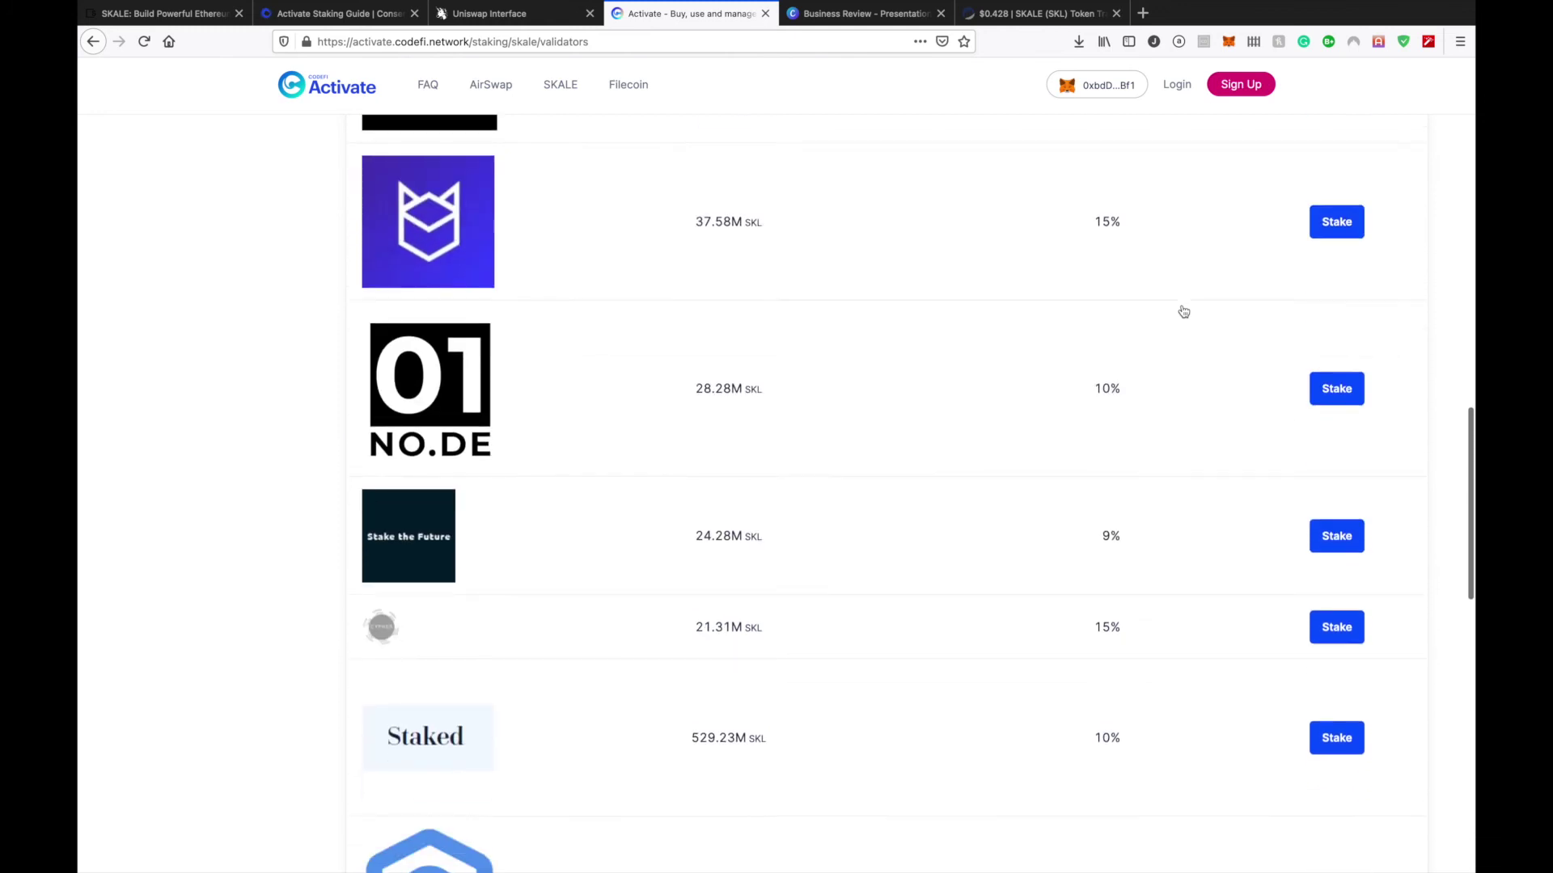
{"action": "scroll", "coordinate": [1183, 311], "scroll_direction": "down", "scroll_amount": 12}
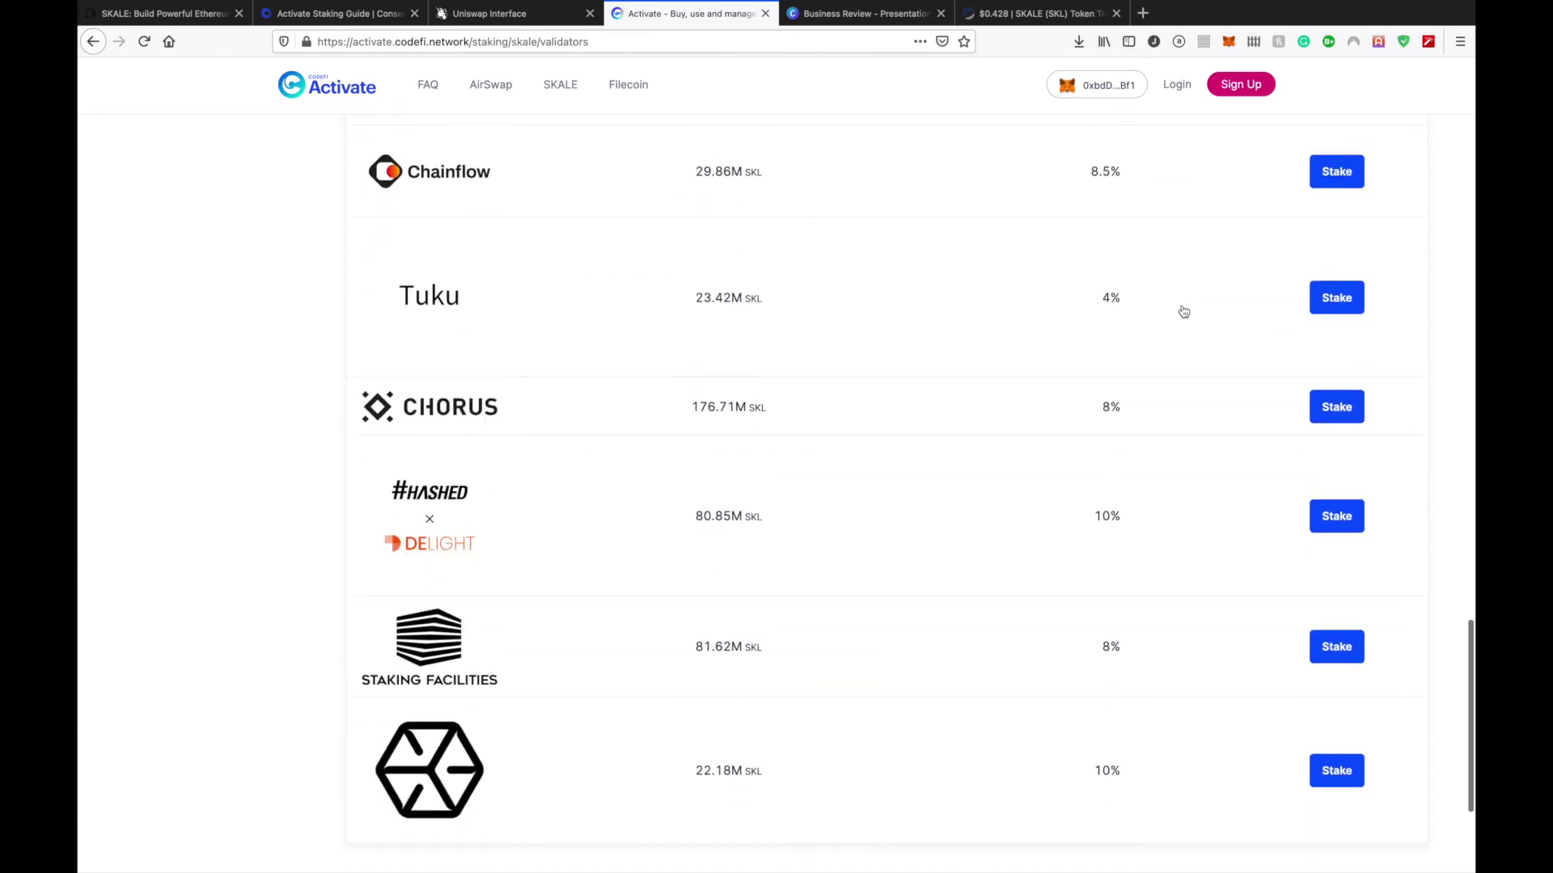
{"action": "left_click", "coordinate": [1355, 413]}
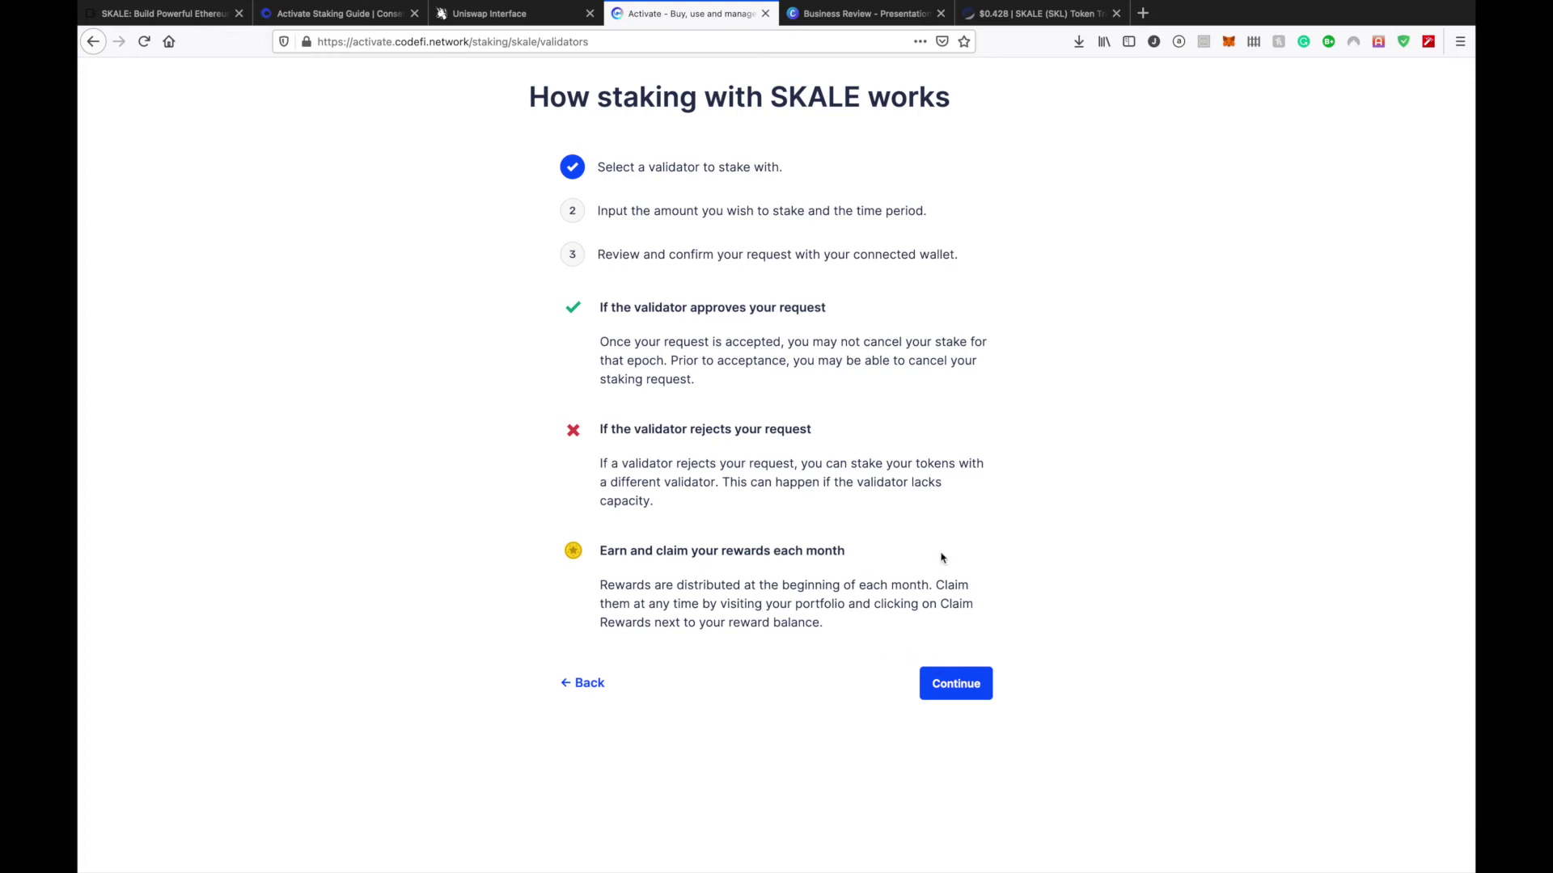
{"action": "left_click", "coordinate": [939, 688]}
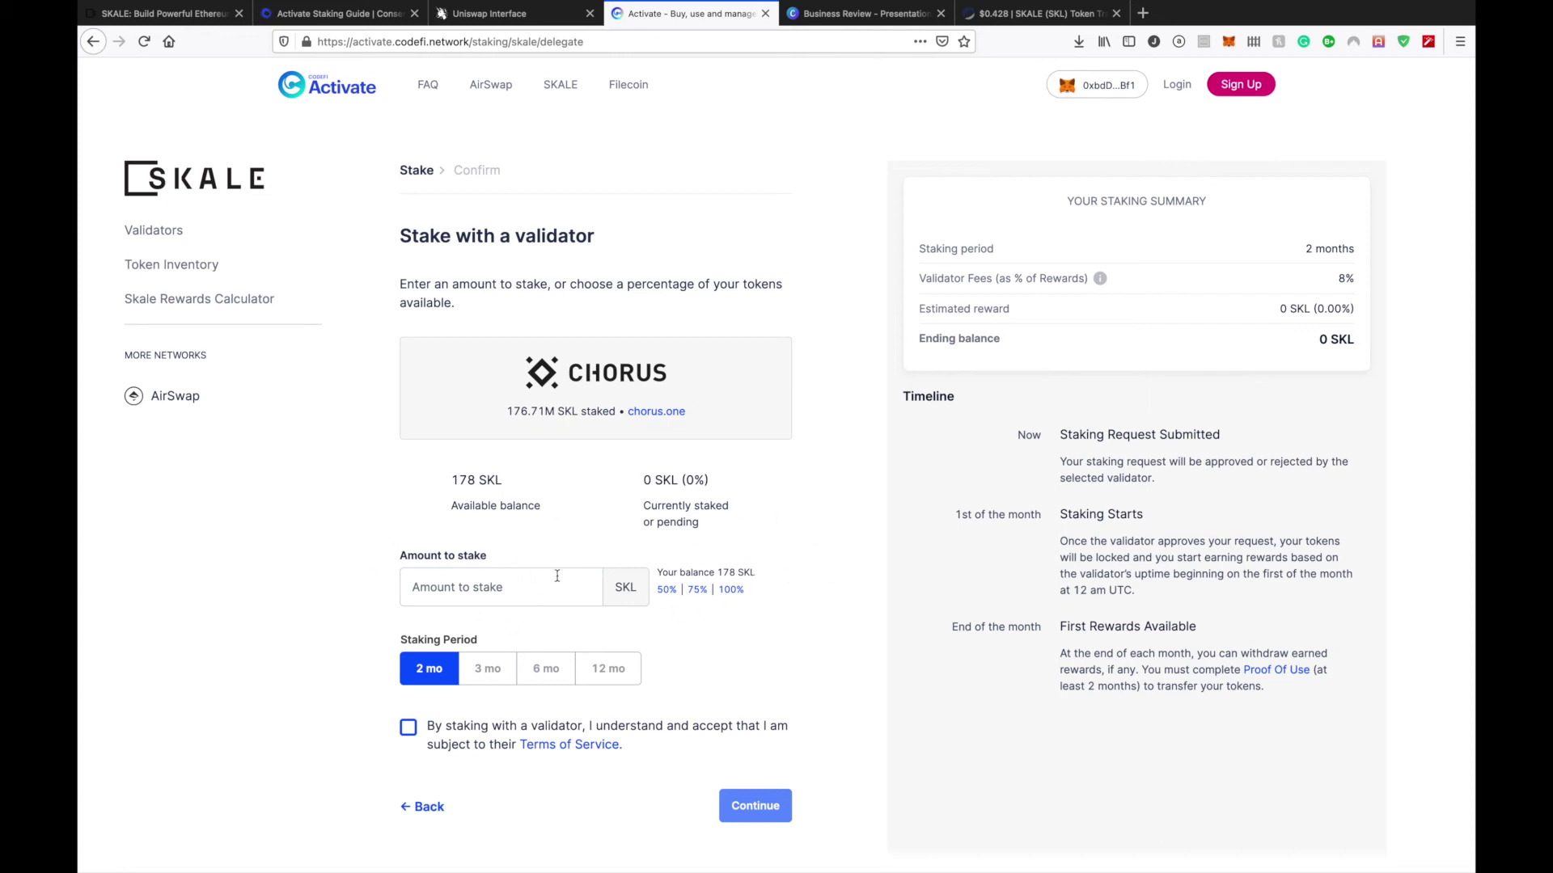
Set the stake to 100% of the SKL balance for 2 months, accept the terms, and continue to the confirmation page.
{"action": "left_click", "coordinate": [735, 595]}
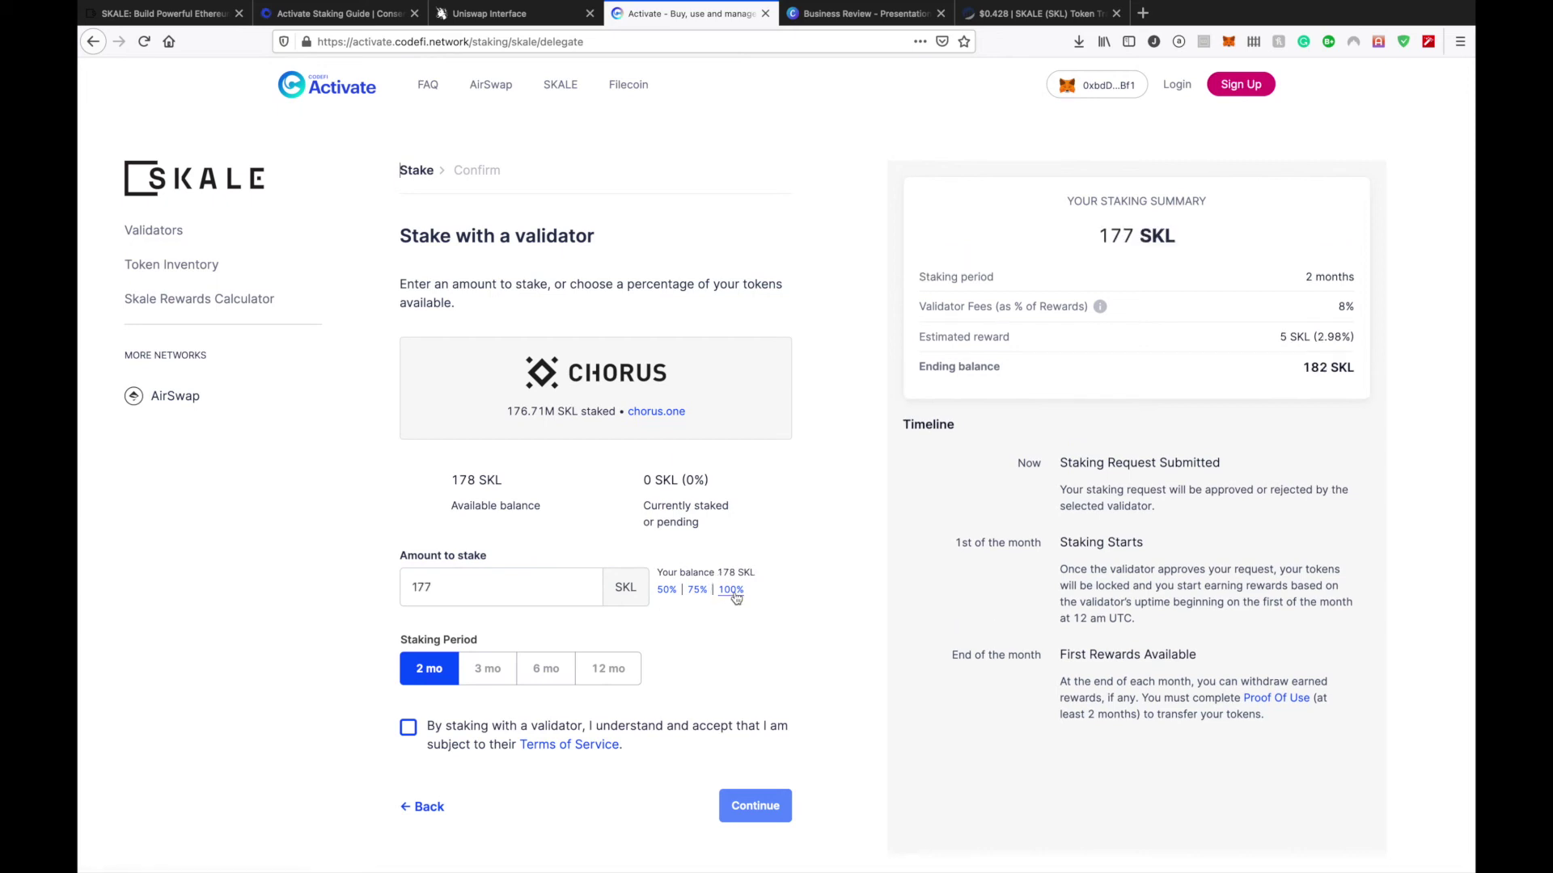
{"action": "scroll", "coordinate": [668, 612], "scroll_direction": "down", "scroll_amount": 3}
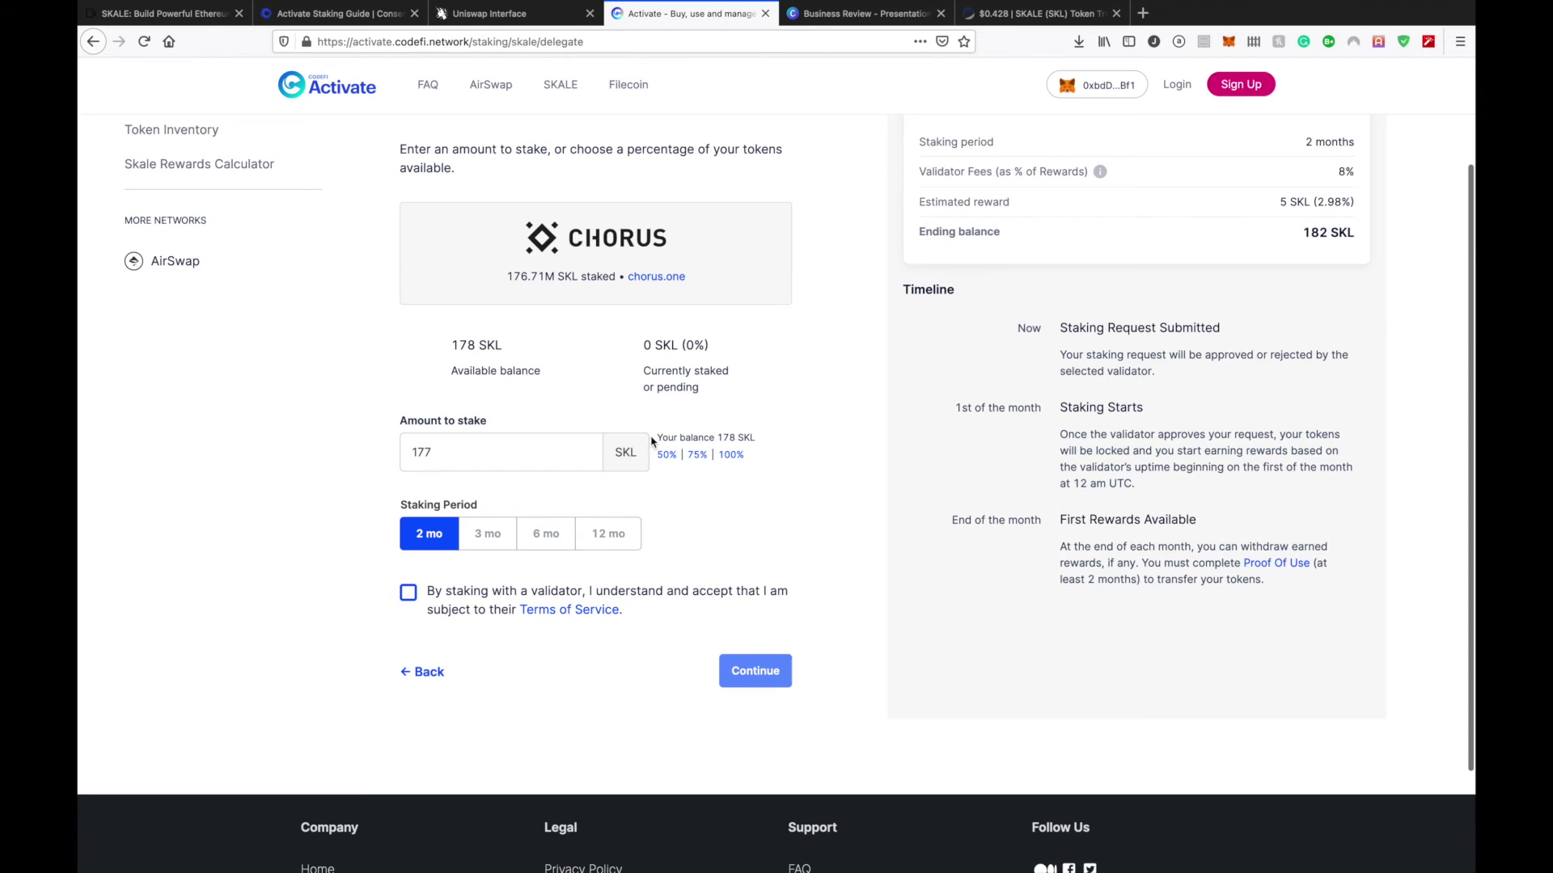
{"action": "mouse_move", "coordinate": [616, 534]}
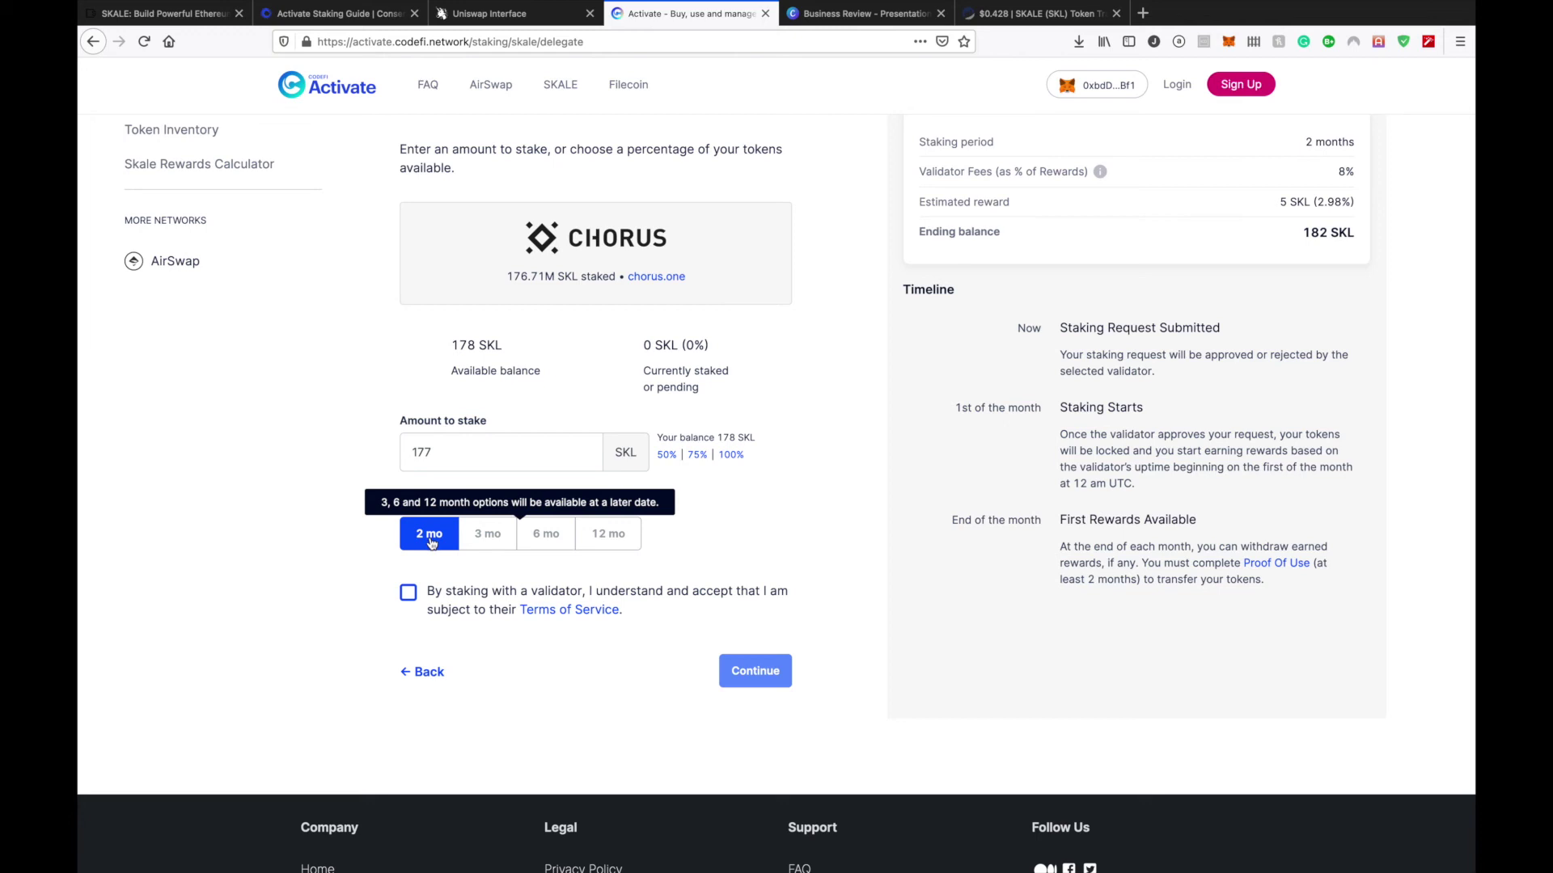
{"action": "left_click", "coordinate": [408, 592]}
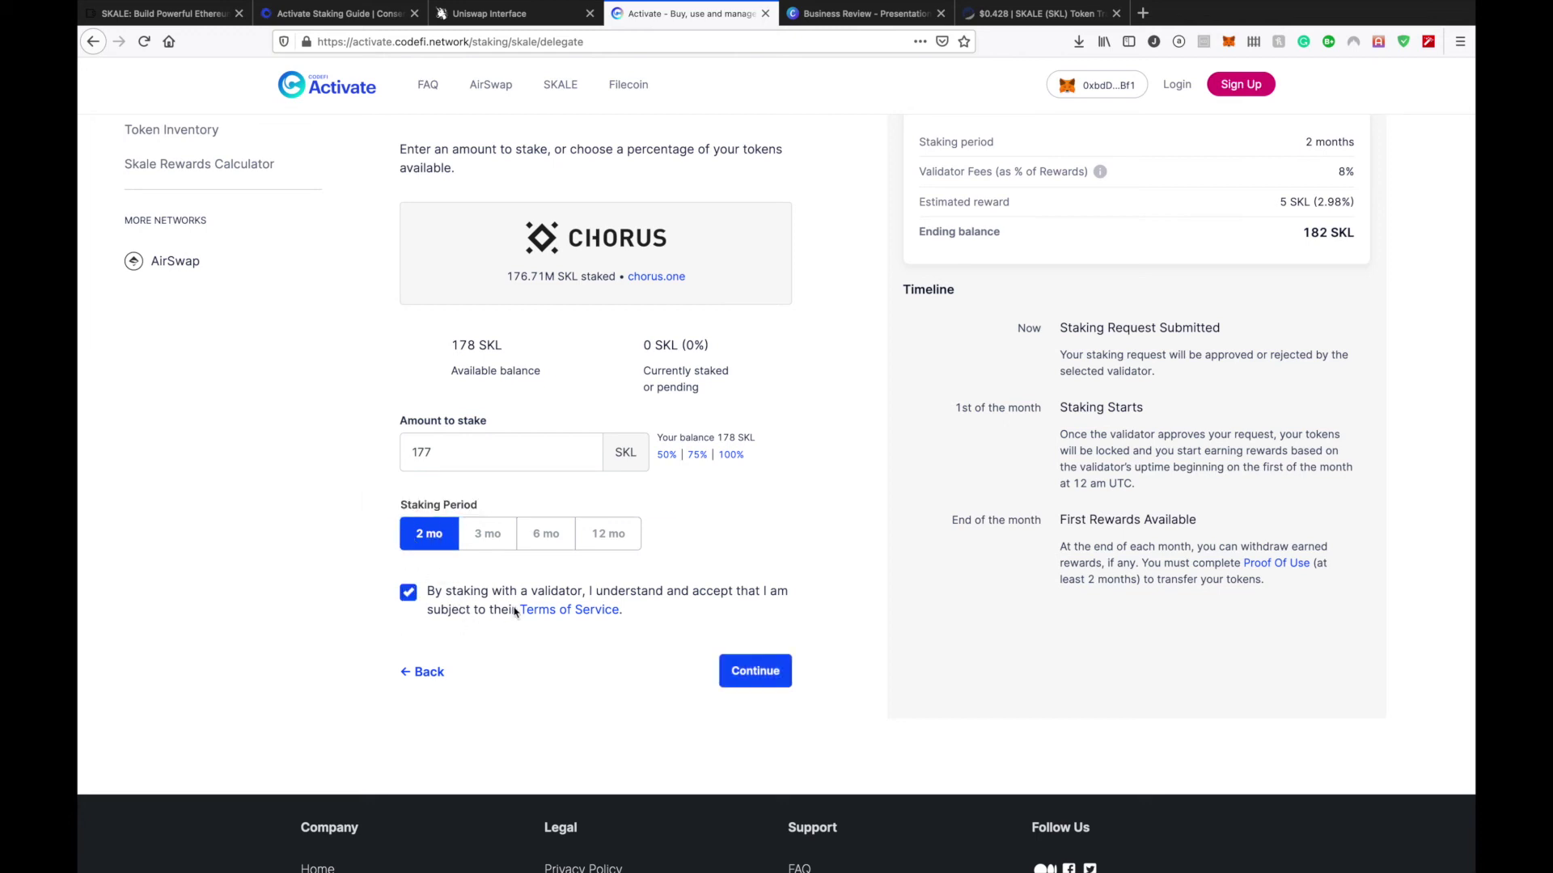
{"action": "scroll", "coordinate": [520, 615], "scroll_direction": "up", "scroll_amount": 1}
{"action": "scroll", "coordinate": [521, 609], "scroll_direction": "down", "scroll_amount": 2}
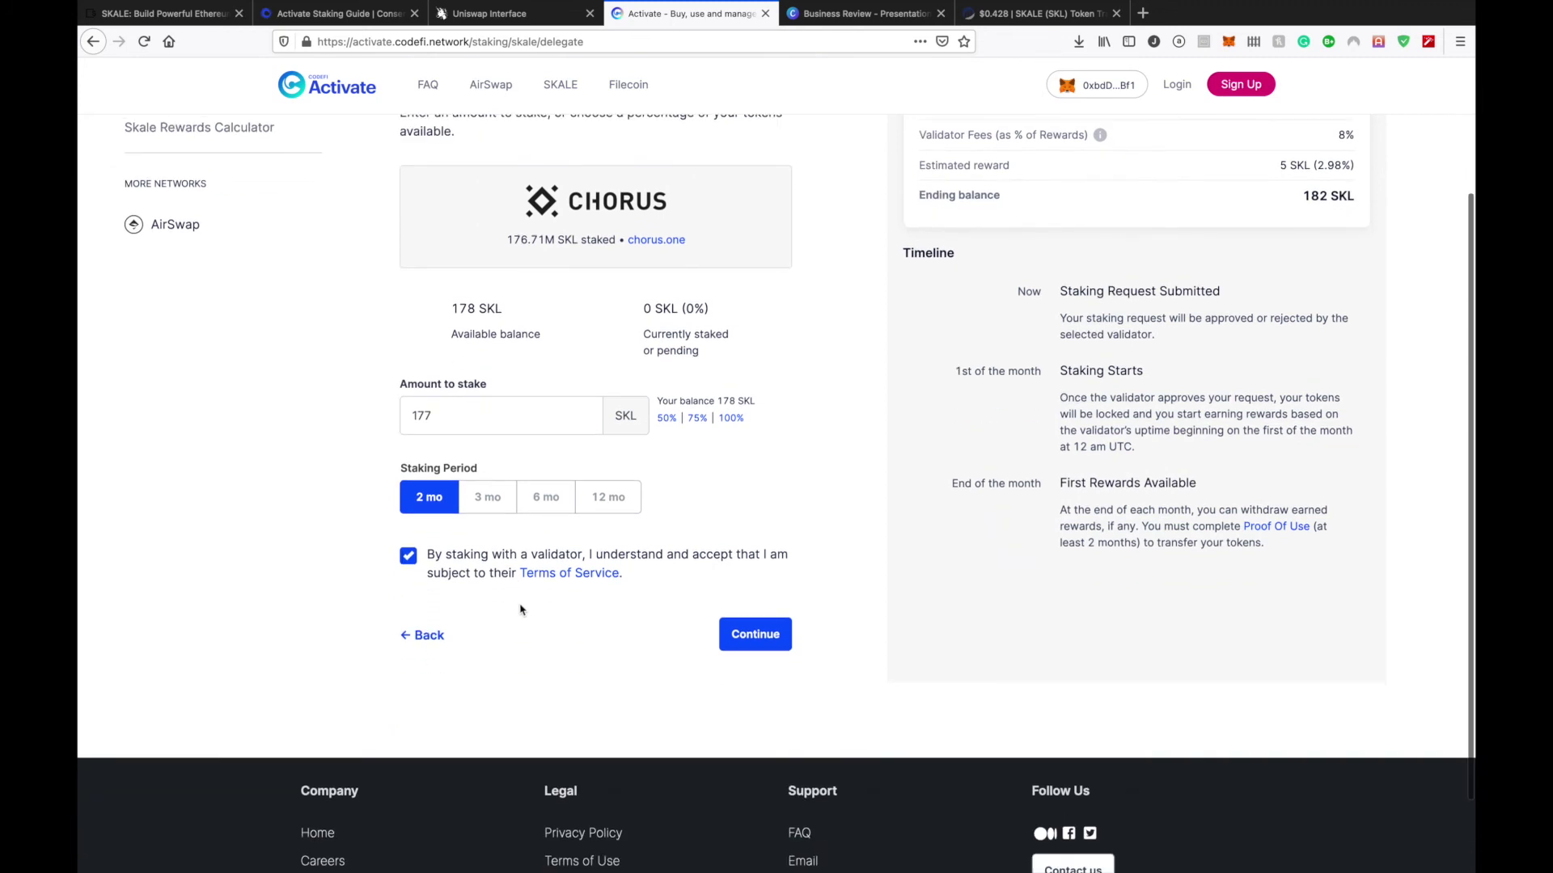
{"action": "left_click", "coordinate": [752, 634]}
Delegate 177 SKL to Chorus One, confirm the transaction in MetaMask, and return to Firefox.
{"action": "scroll", "coordinate": [673, 467], "scroll_direction": "up", "scroll_amount": 2}
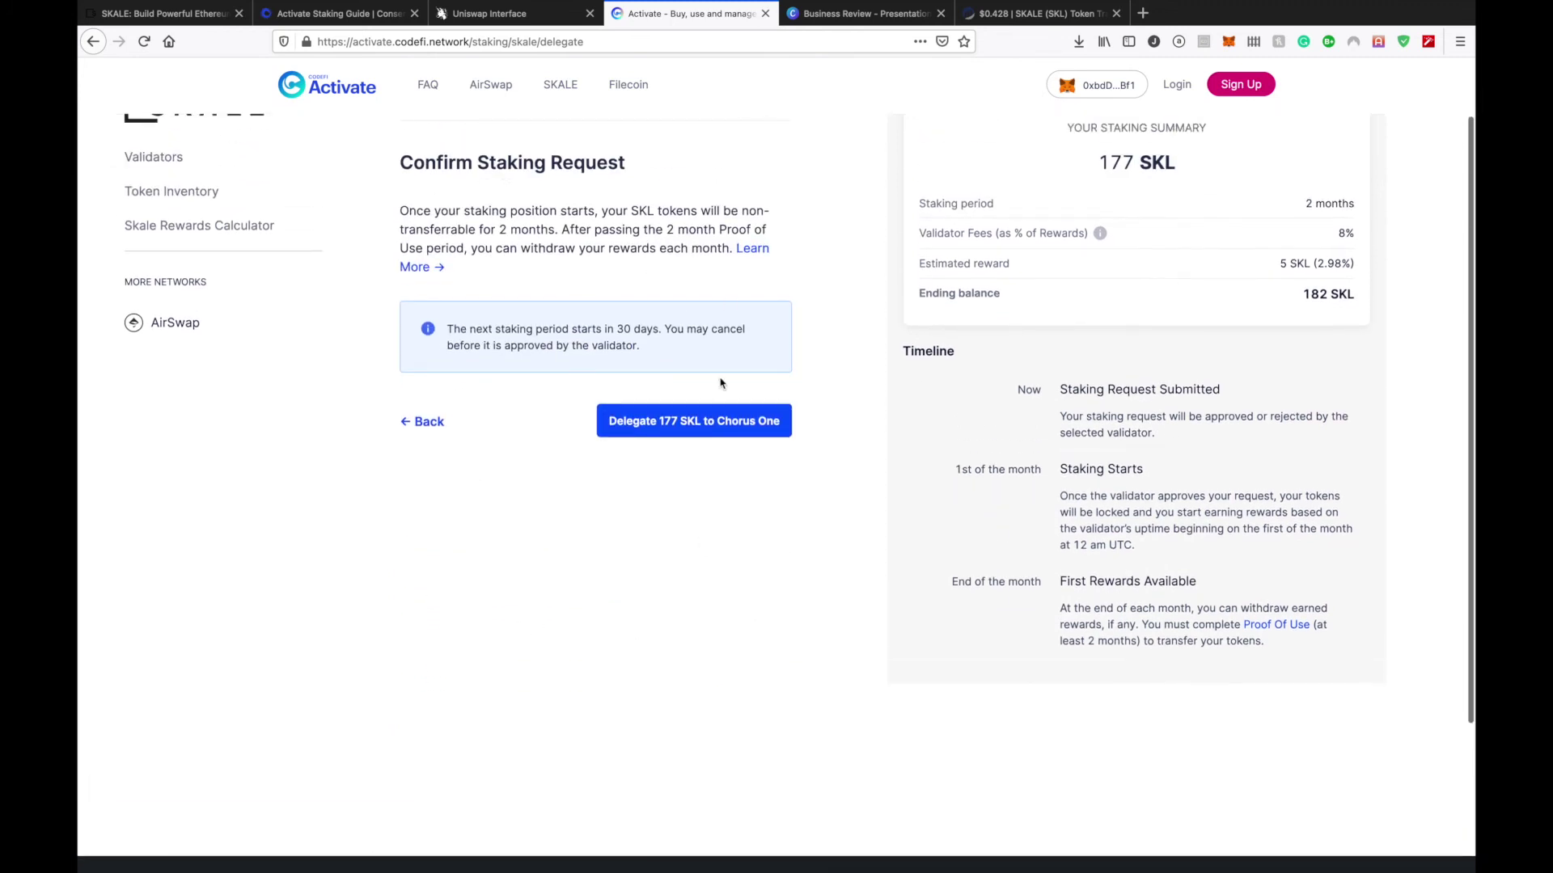
{"action": "left_click", "coordinate": [686, 420]}
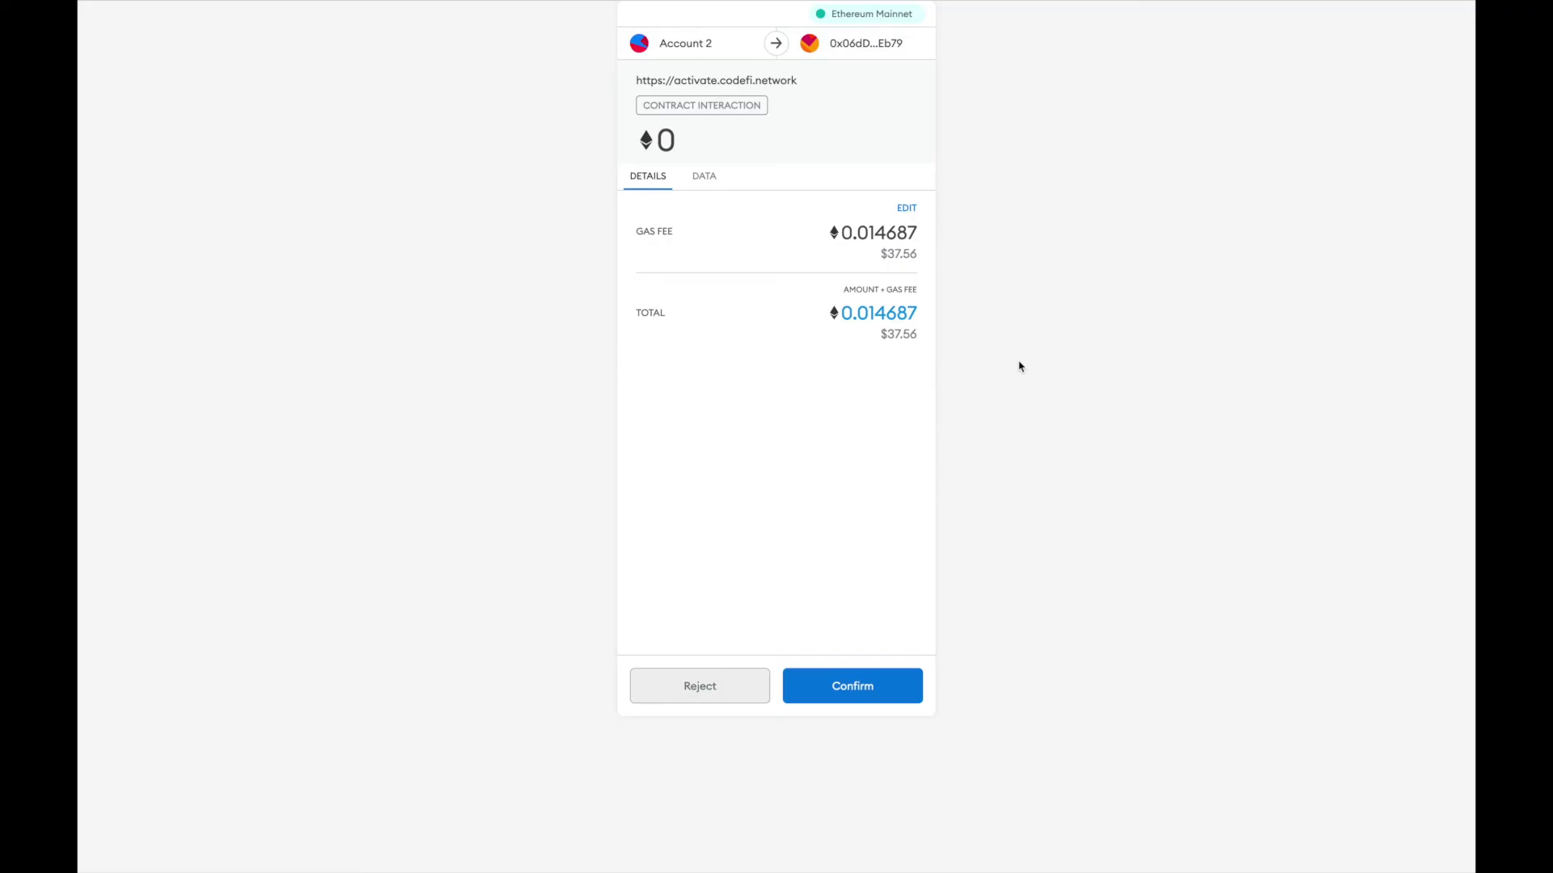
{"action": "left_click", "coordinate": [869, 692]}
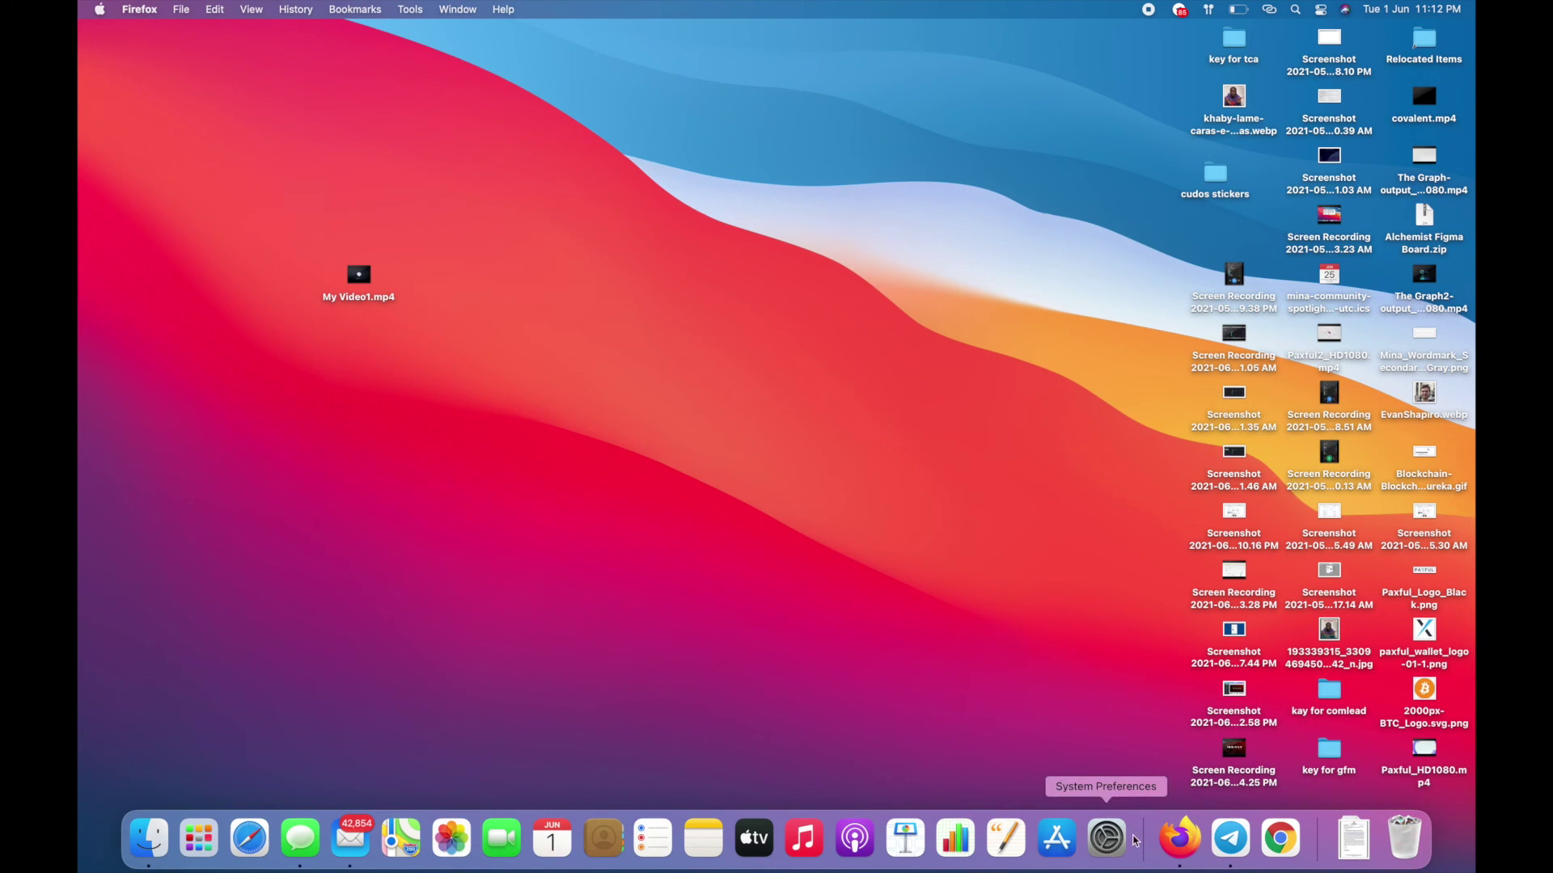
{"action": "left_click", "coordinate": [1179, 839]}
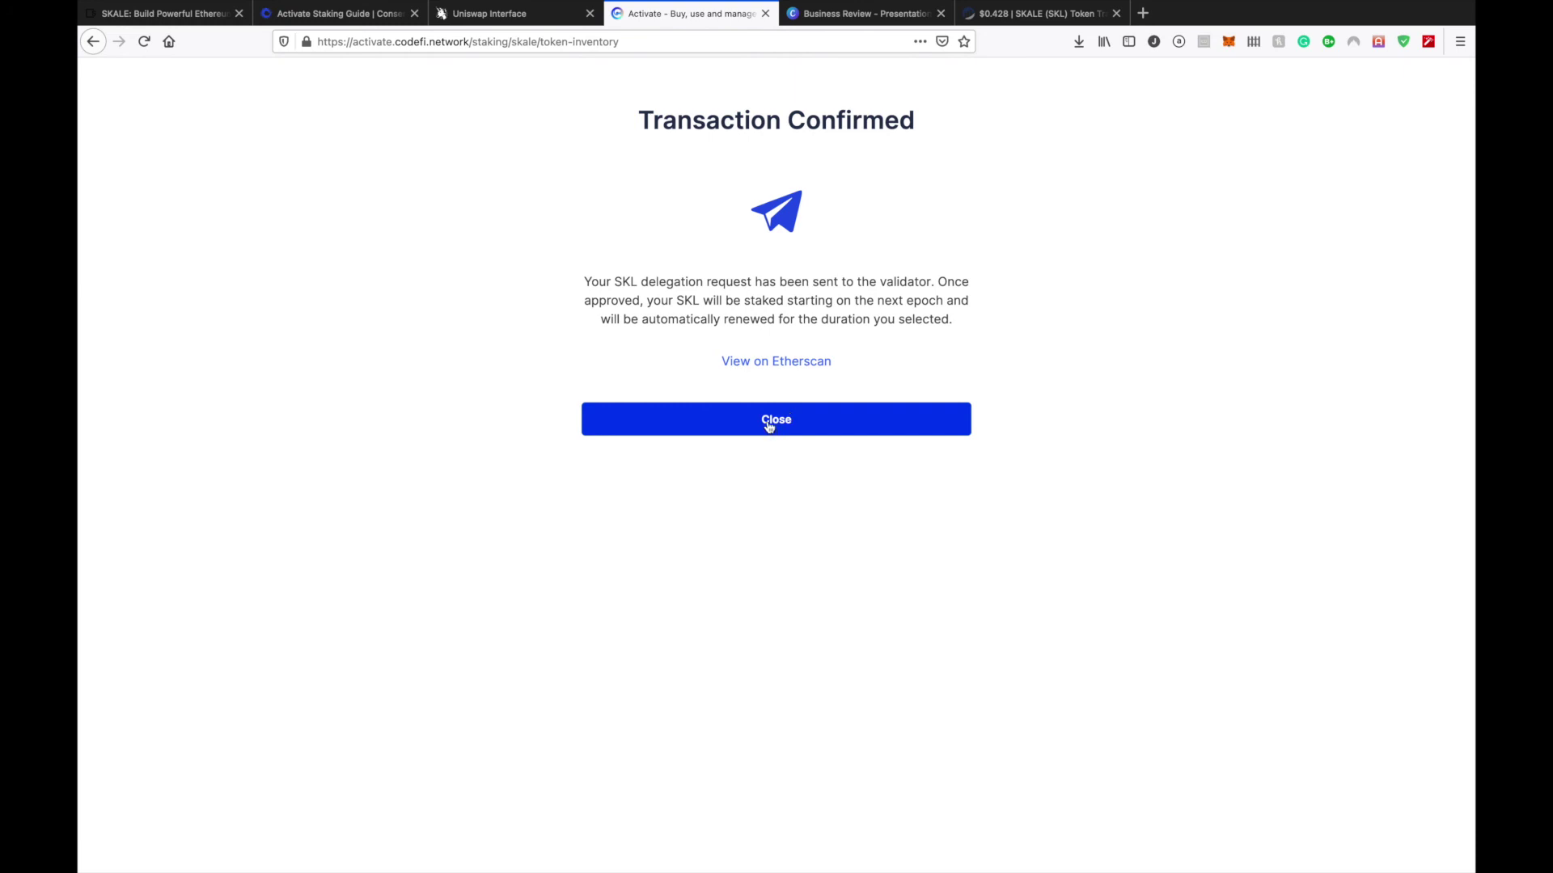
View the delegation transaction on Etherscan, then close the confirmation on Activate and check the claimable SKL rewards in the token inventory.
{"action": "left_click", "coordinate": [775, 367]}
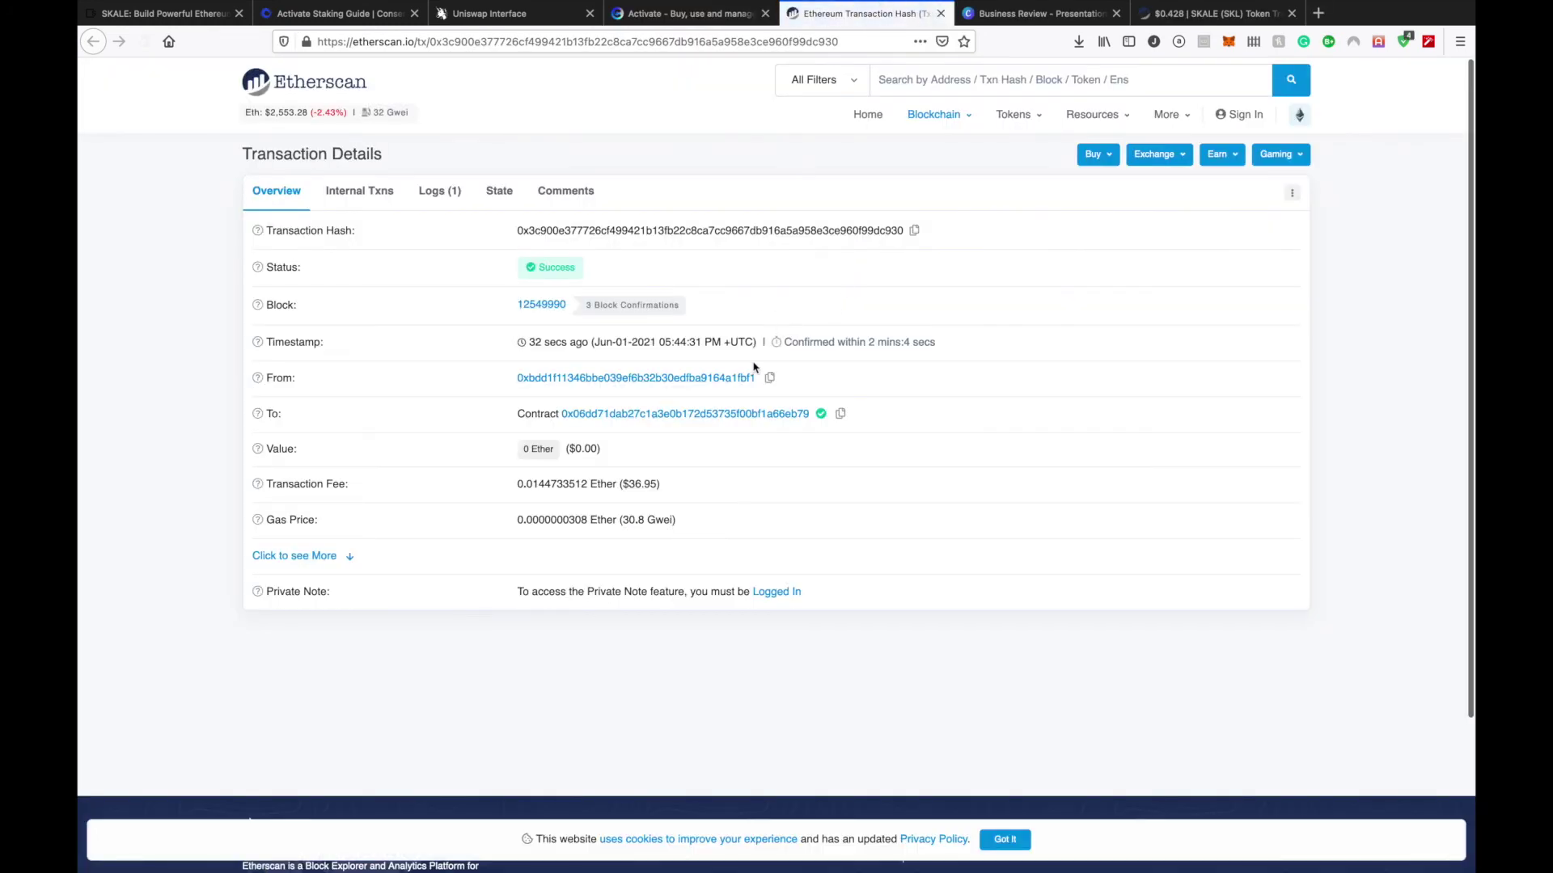
{"action": "left_click", "coordinate": [667, 17]}
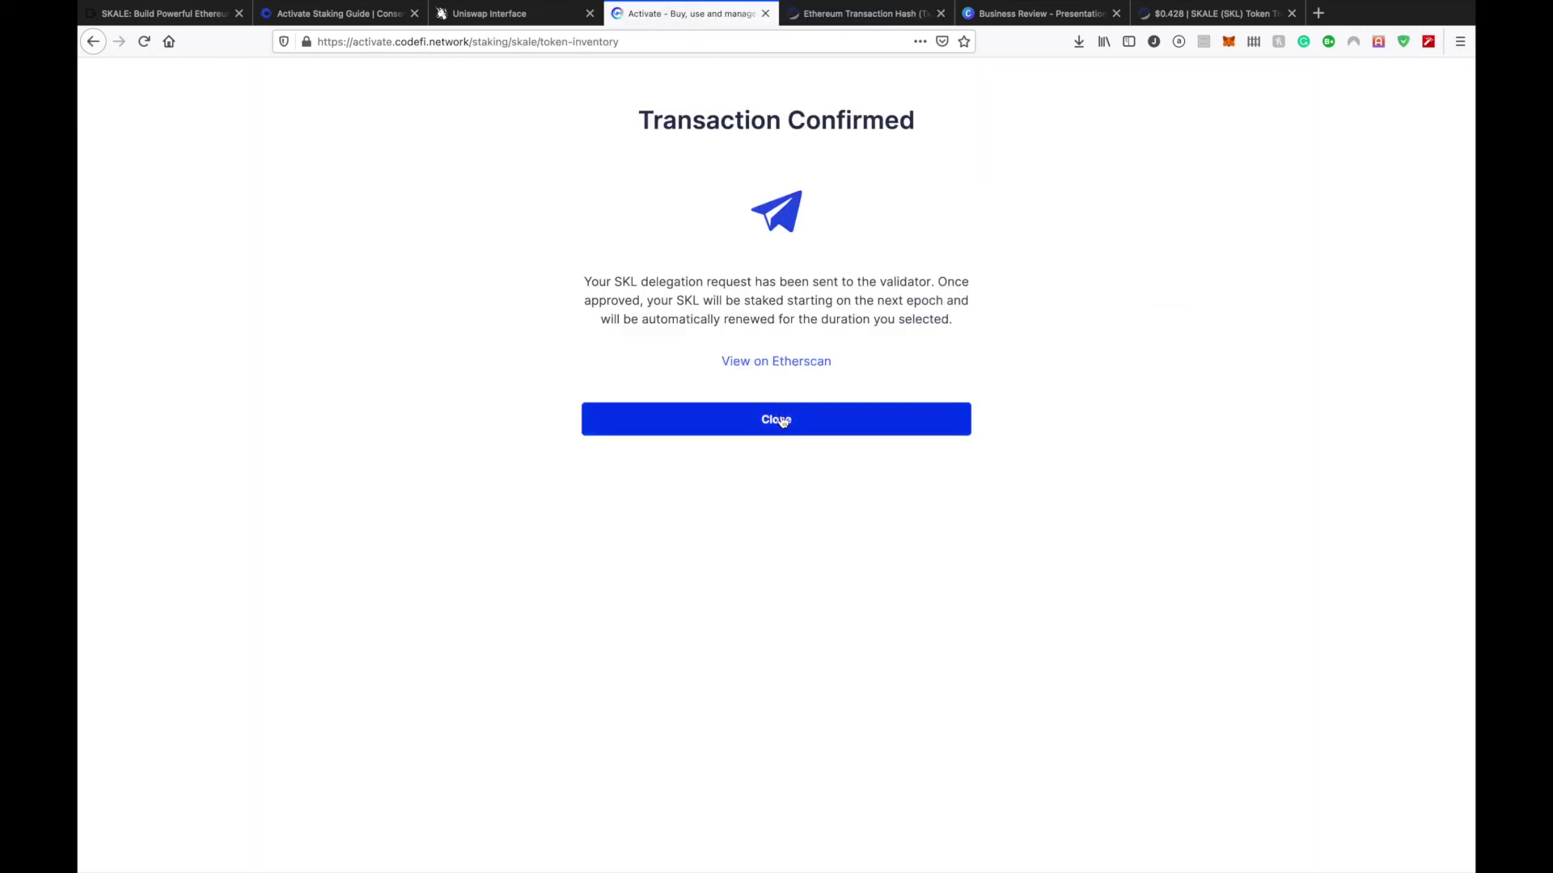
{"action": "left_click", "coordinate": [781, 421]}
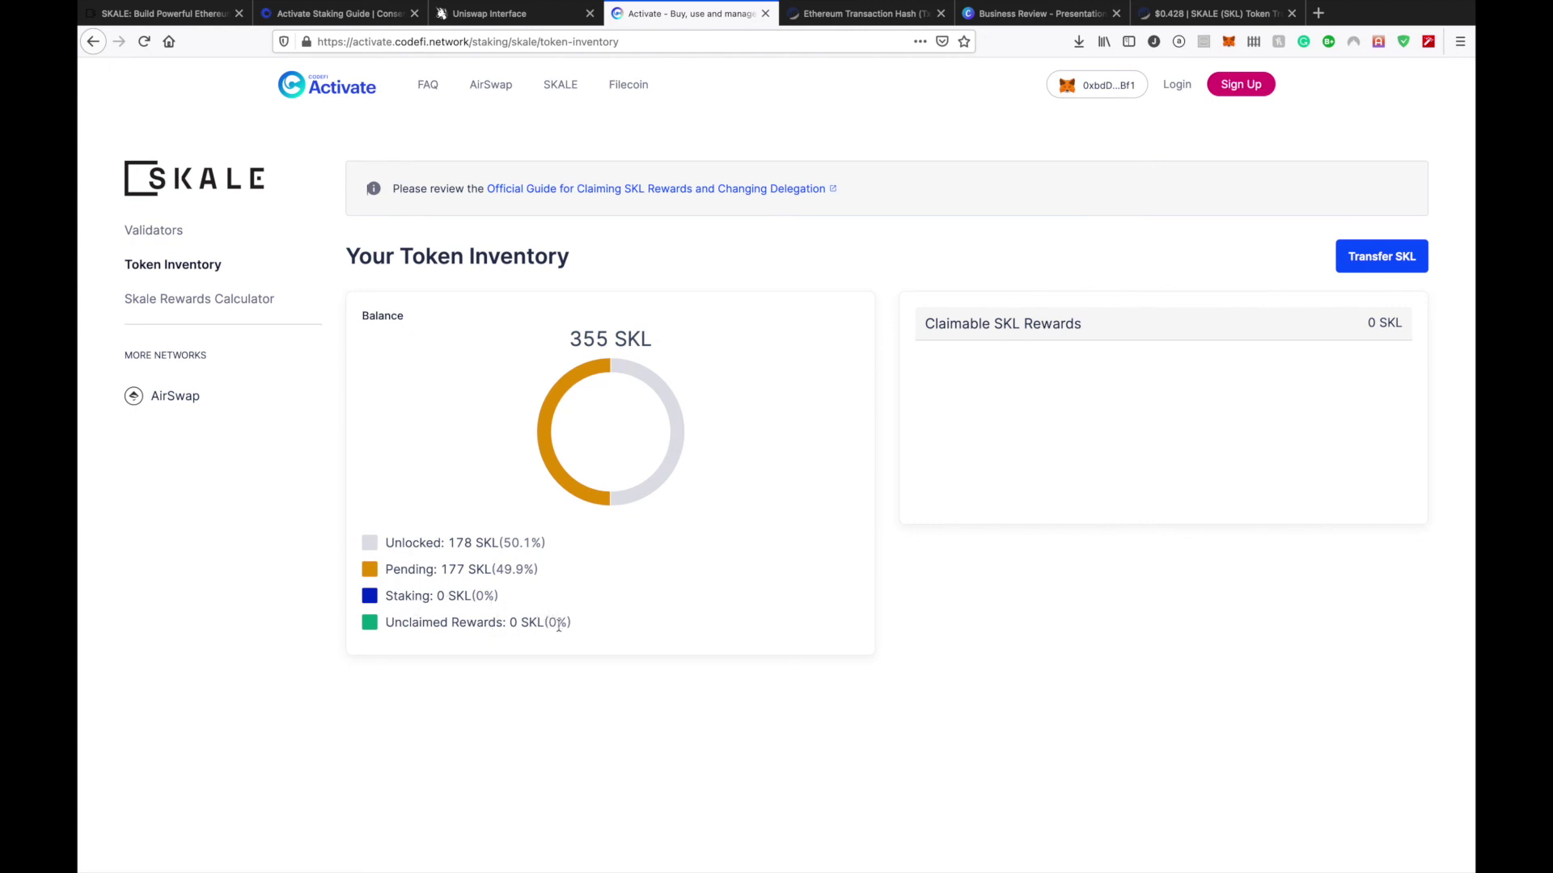
{"action": "mouse_move", "coordinate": [1113, 409]}
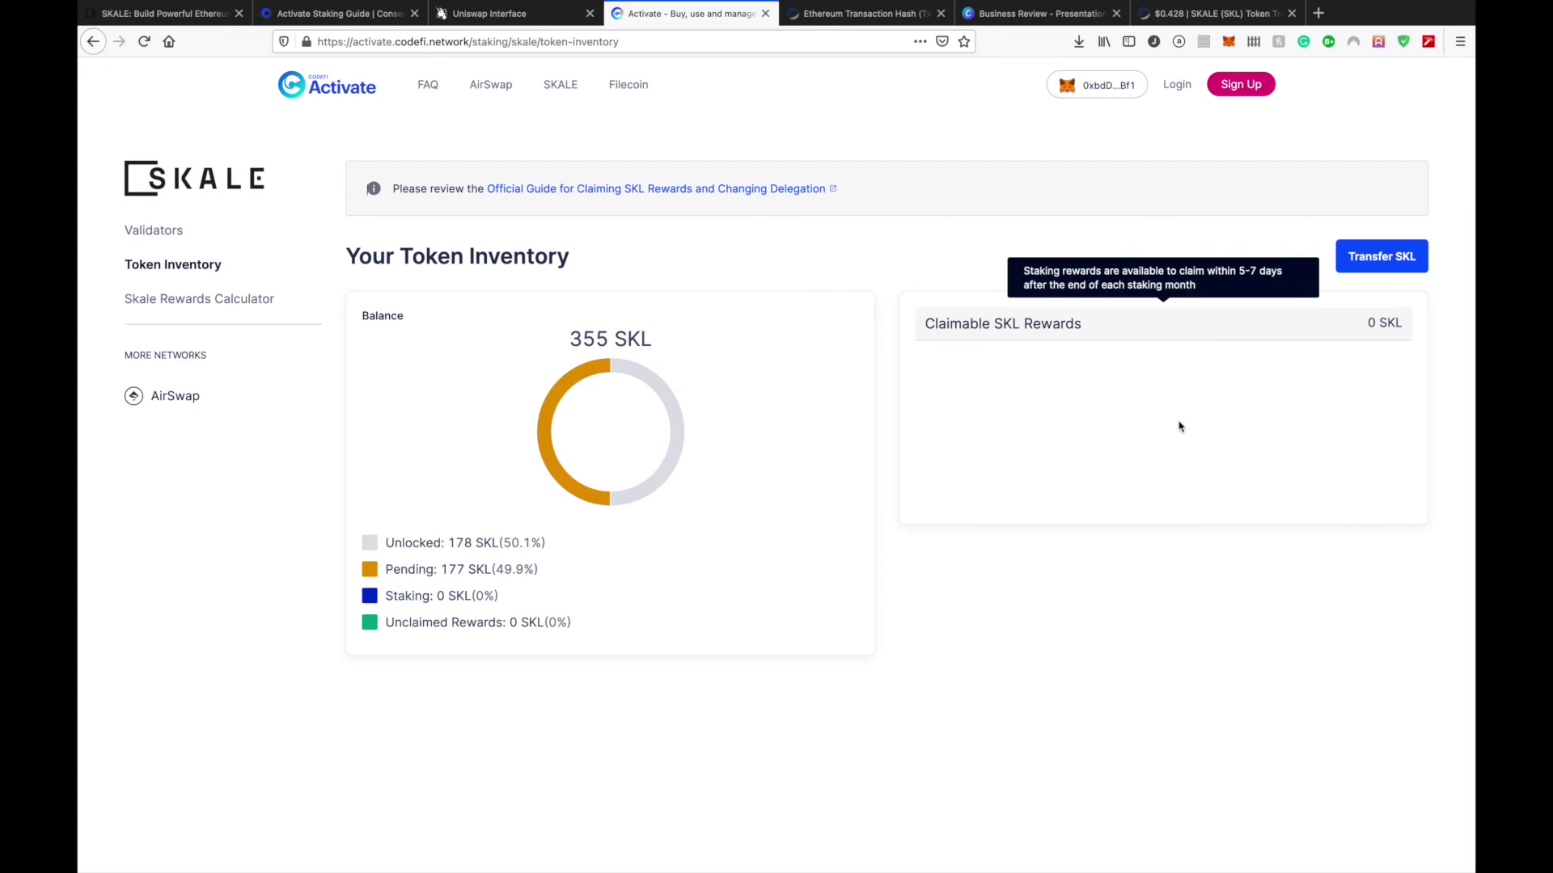